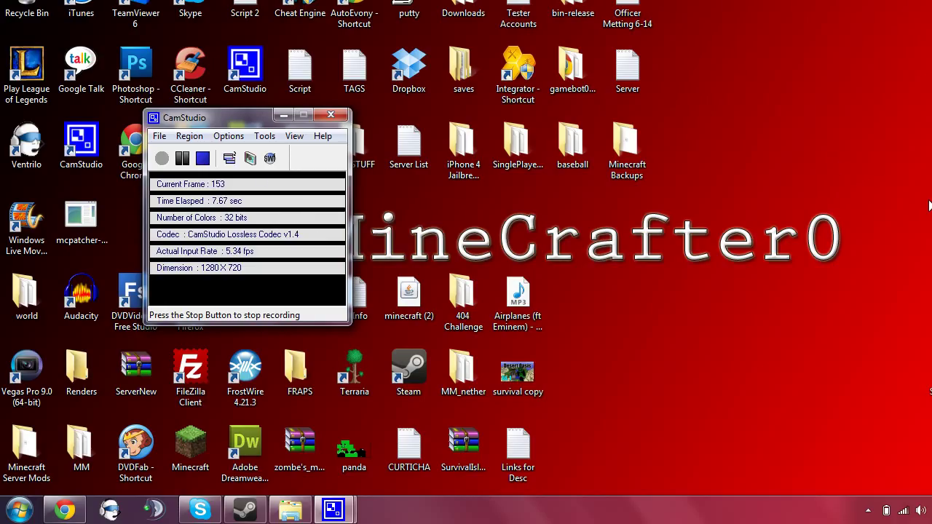
# Drag the ModLoader, AudioMod, ShockAhPI r5 and Aether 1.7.3 v1.01 archives onto the desktop
pyautogui.click(284, 116)
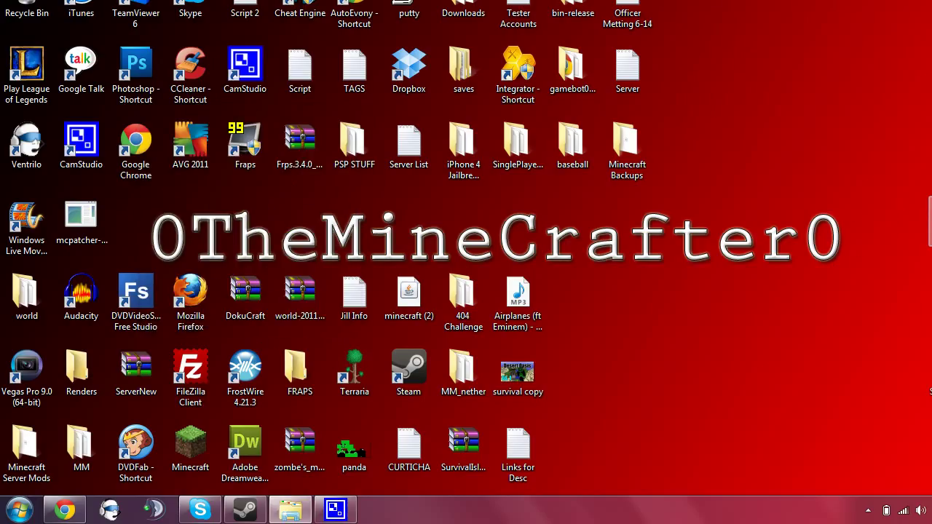
pyautogui.moveTo(878, 222); pyautogui.dragTo(792, 219)
pyautogui.moveTo(931, 295); pyautogui.dragTo(800, 301)
pyautogui.moveTo(930, 371); pyautogui.dragTo(785, 375)
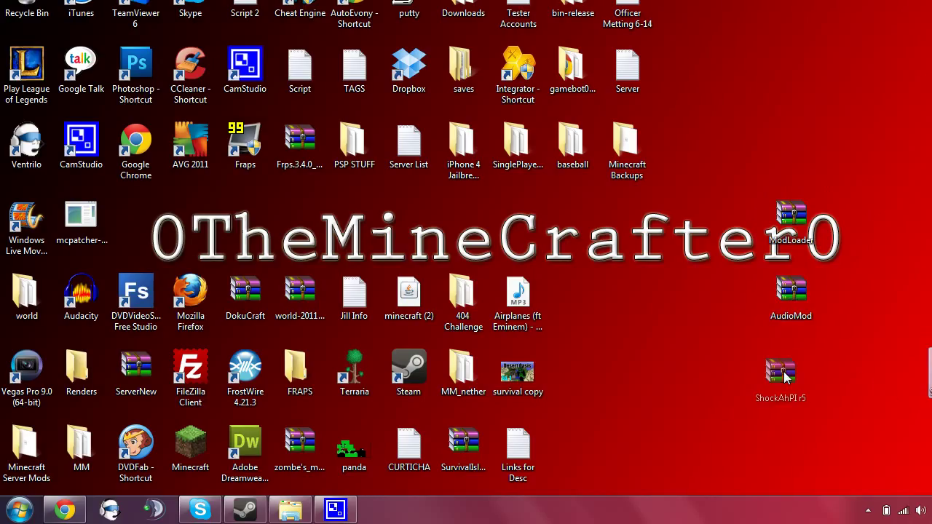
pyautogui.moveTo(930, 434); pyautogui.dragTo(785, 426)
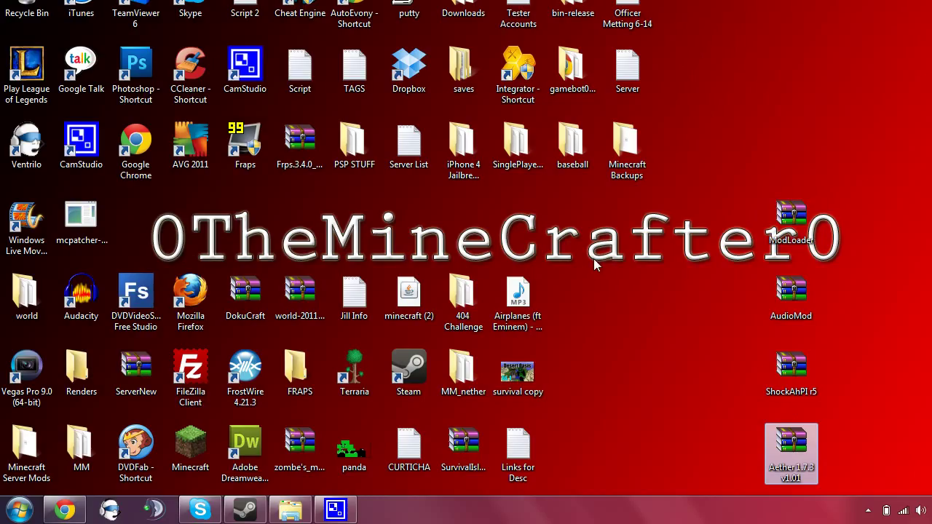
pyautogui.click(611, 248)
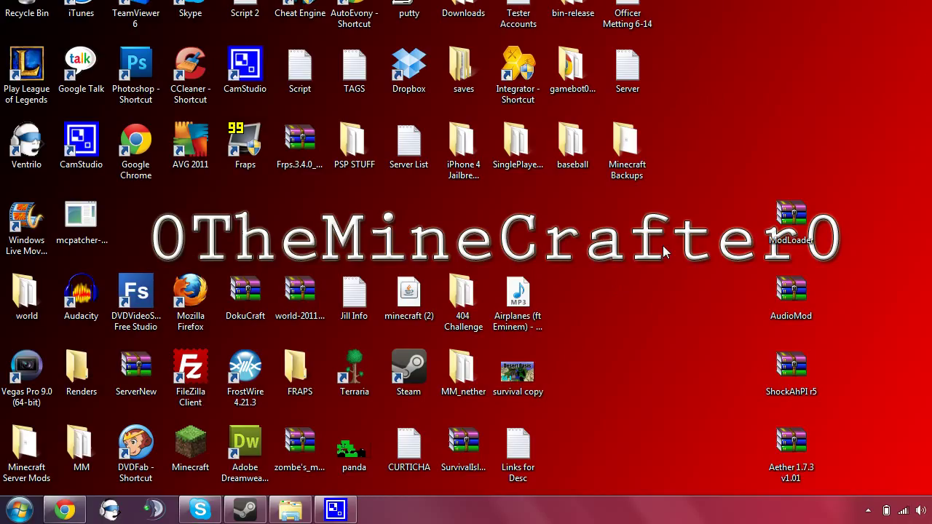
# Box-select the four mod archives, single out Aether, then clear the selection
pyautogui.moveTo(623, 214); pyautogui.dragTo(683, 269)
pyautogui.moveTo(705, 170); pyautogui.dragTo(852, 495)
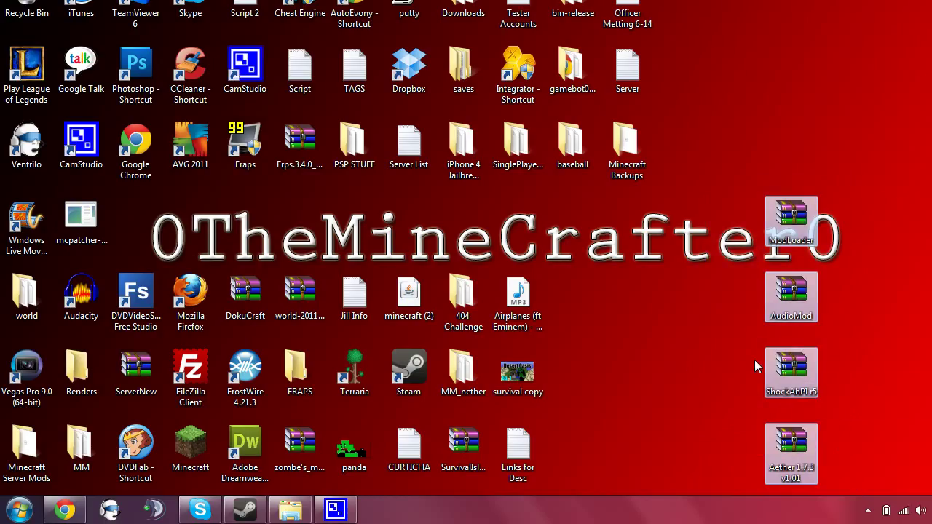
pyautogui.click(791, 441)
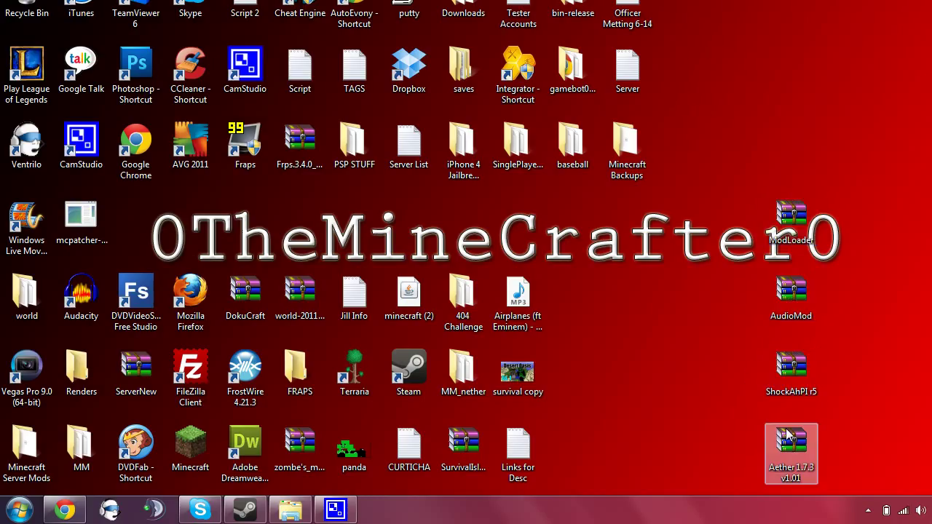
pyautogui.click(724, 418)
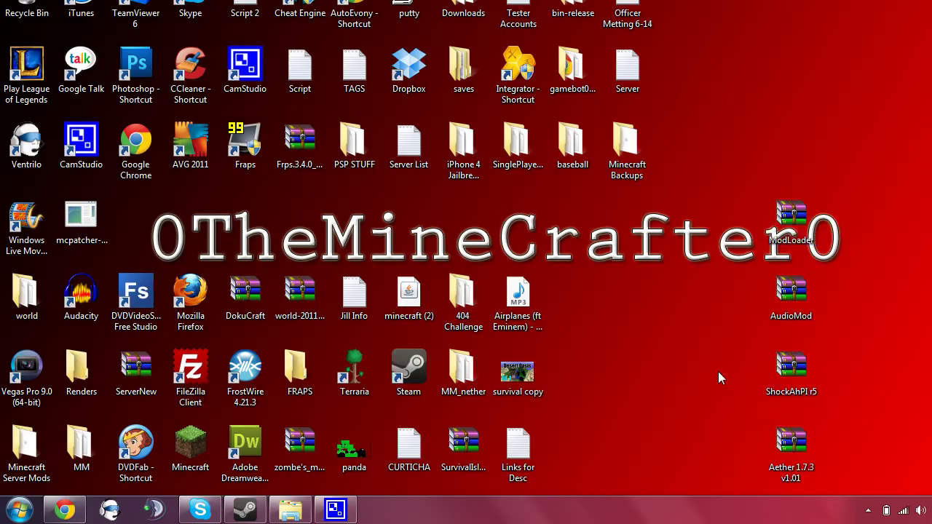
pyautogui.click(58, 513)
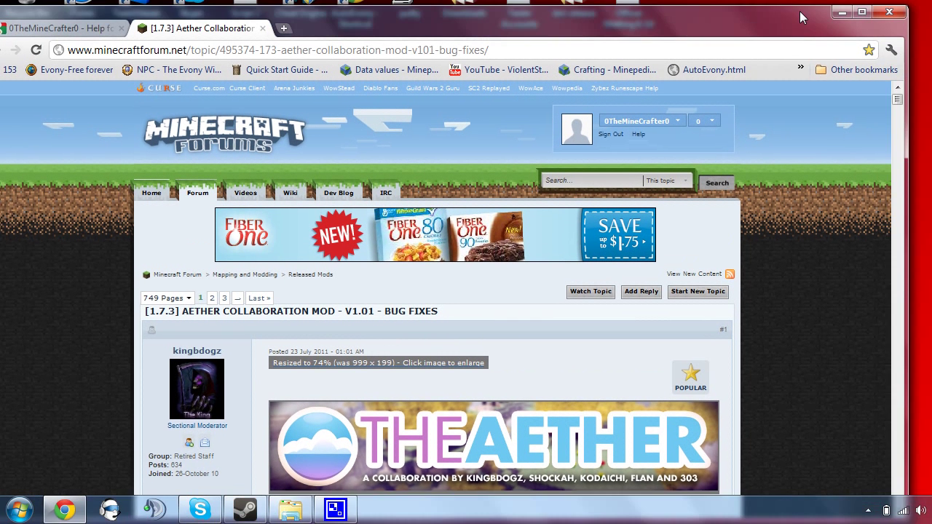
pyautogui.moveTo(833, 2); pyautogui.dragTo(811, 11)
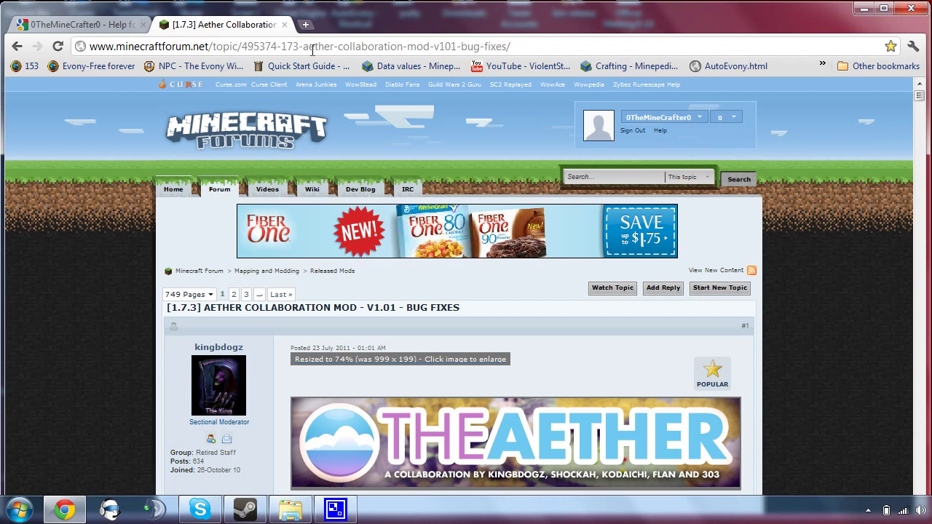
pyautogui.moveTo(920, 98); pyautogui.dragTo(920, 109)
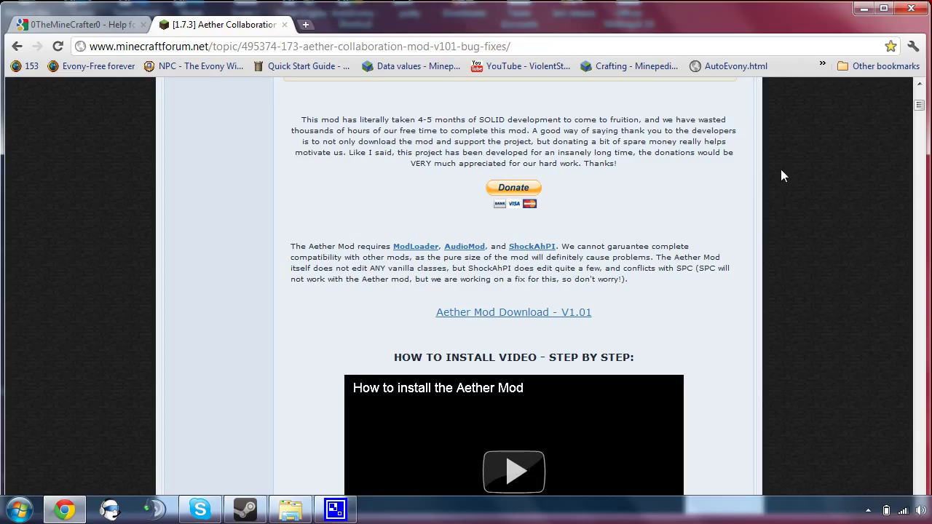
pyautogui.scroll(-1, 781, 170)
pyautogui.scroll(3, 781, 171)
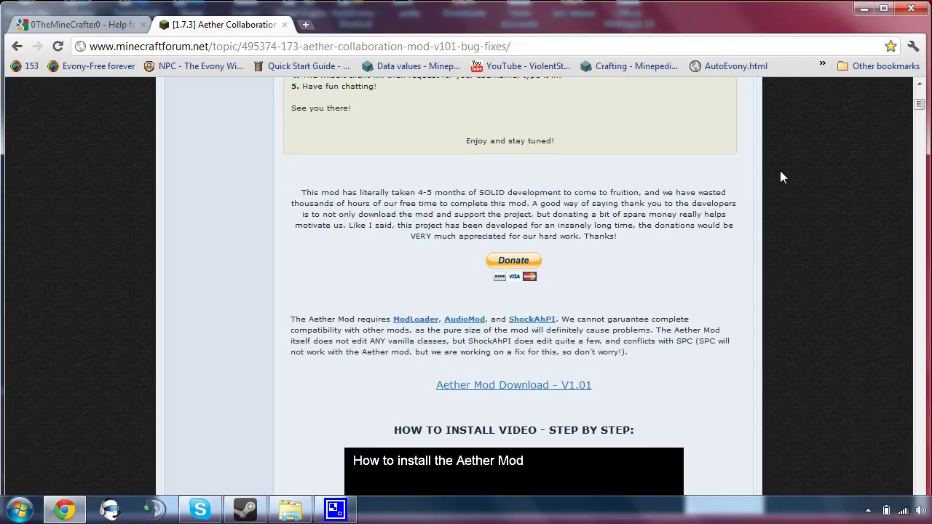
pyautogui.scroll(-2, 779, 173)
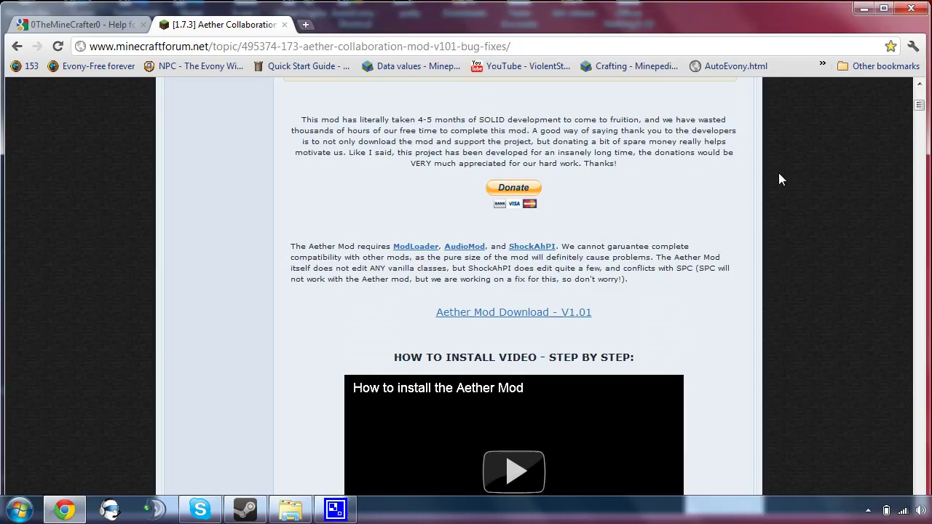
pyautogui.scroll(-1, 778, 179)
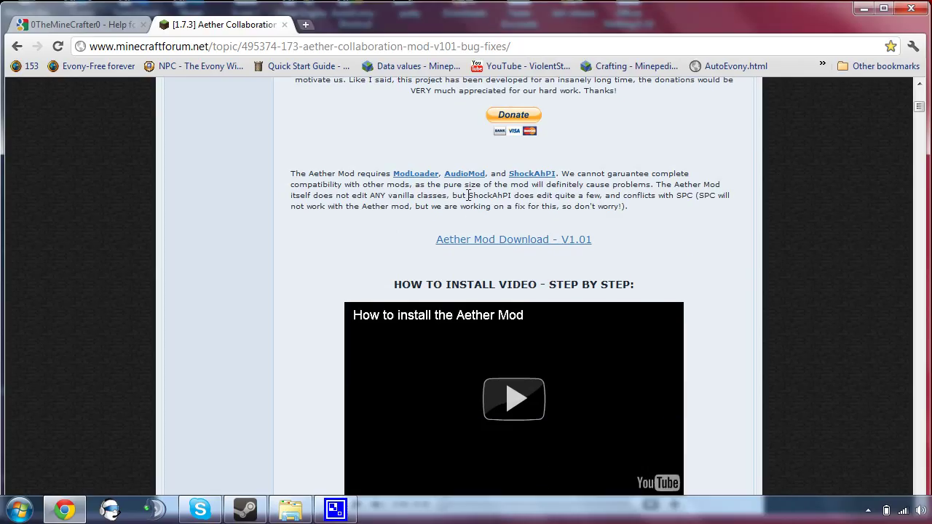
pyautogui.moveTo(791, 29); pyautogui.dragTo(587, 48)
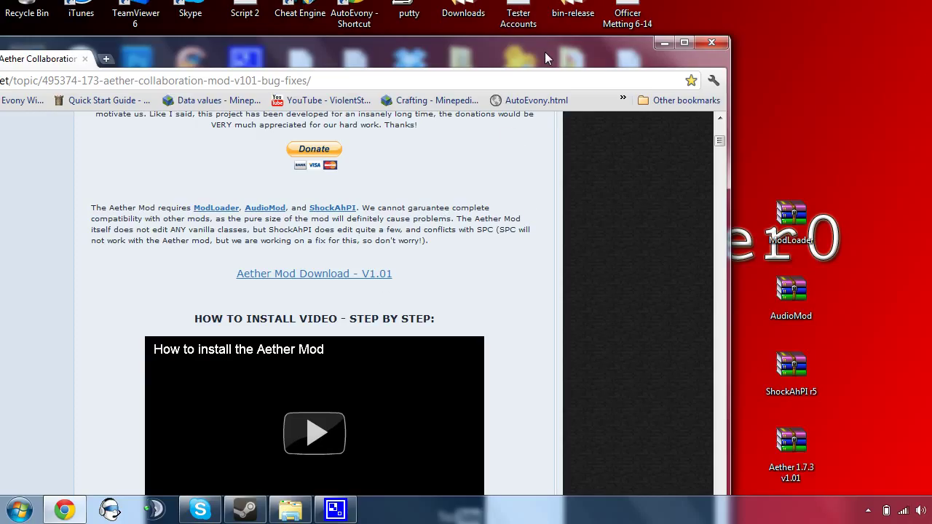
pyautogui.moveTo(545, 52)
pyautogui.mouseDown()
pyautogui.moveTo(589, 29)
pyautogui.moveTo(617, 76)
pyautogui.moveTo(561, 80)
pyautogui.mouseUp()
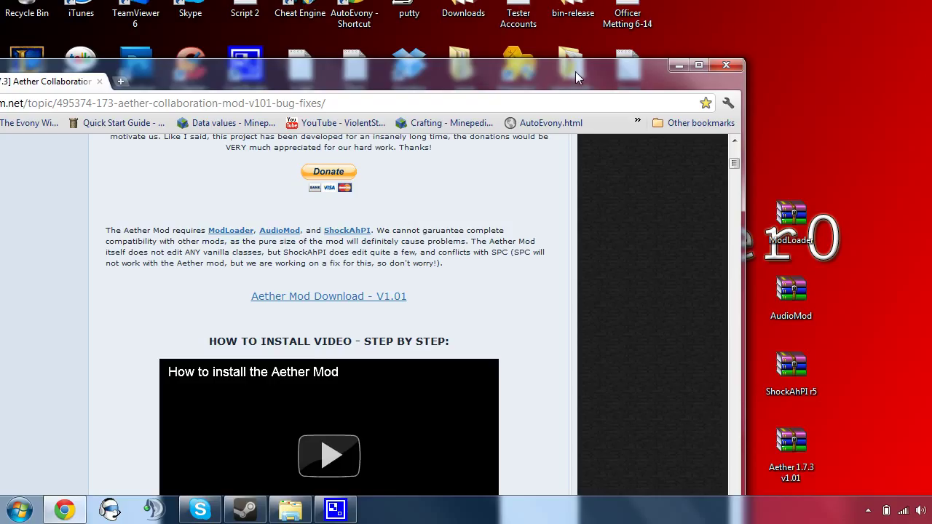
pyautogui.click(678, 67)
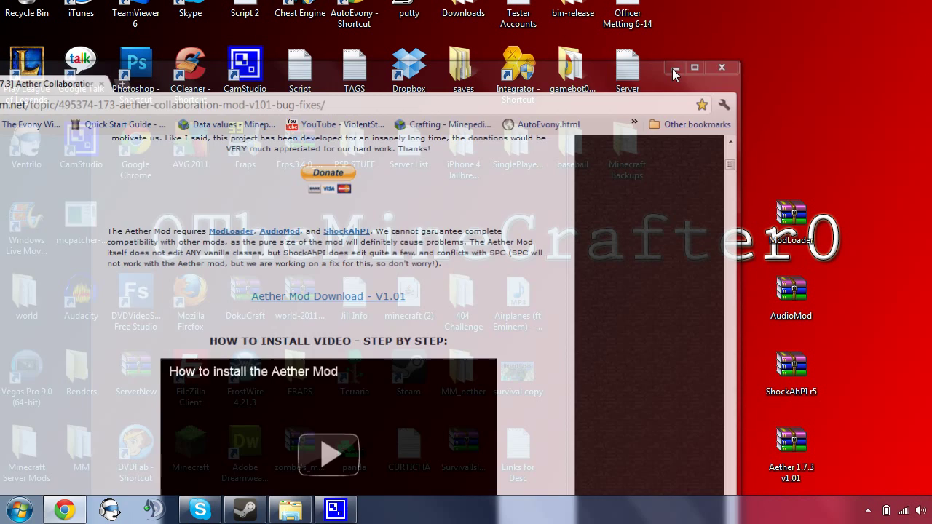
# Close the Steam window from the taskbar and open %appdata% through Start search
pyautogui.rightClick(245, 510)
pyautogui.click(240, 472)
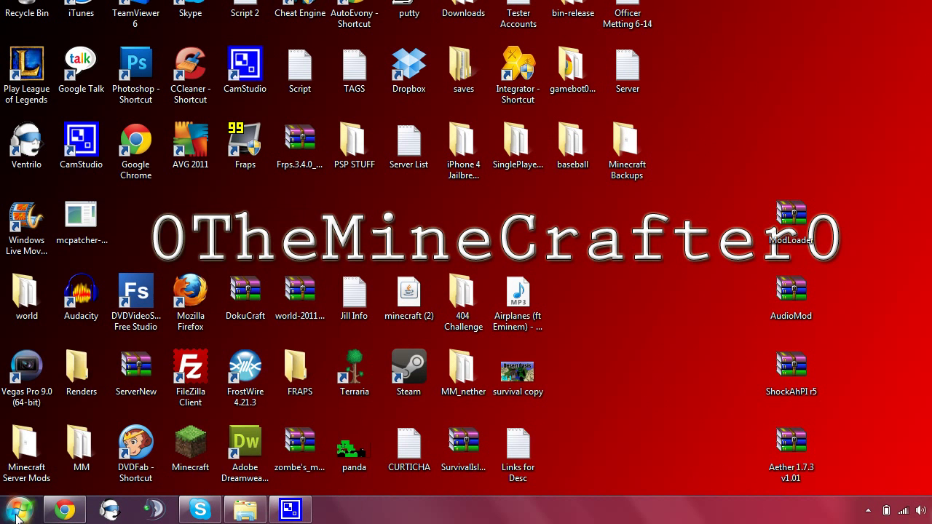
pyautogui.click(21, 512)
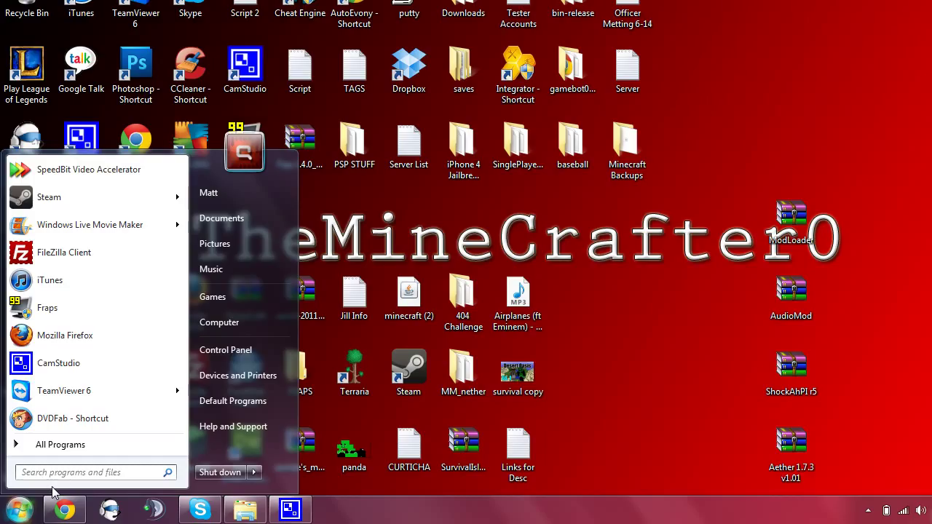
pyautogui.write('%app')
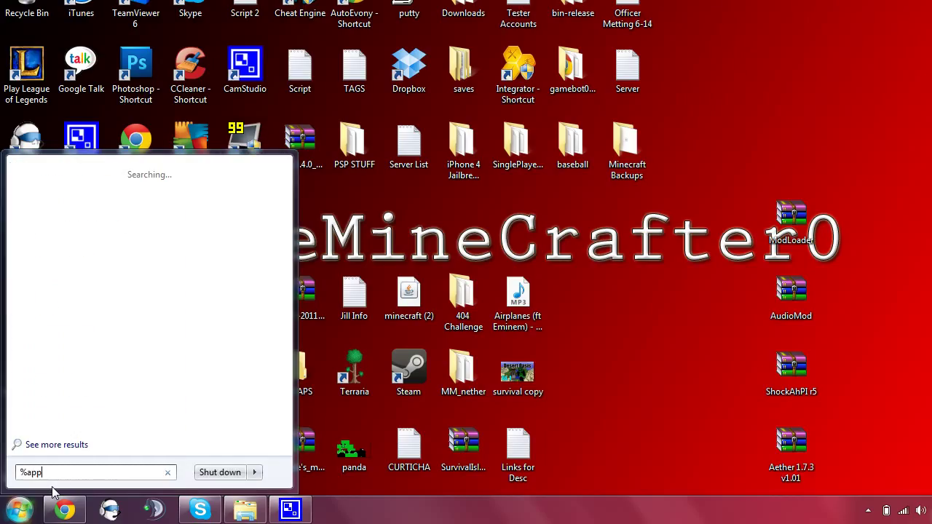
pyautogui.write('data')
pyautogui.write('%')
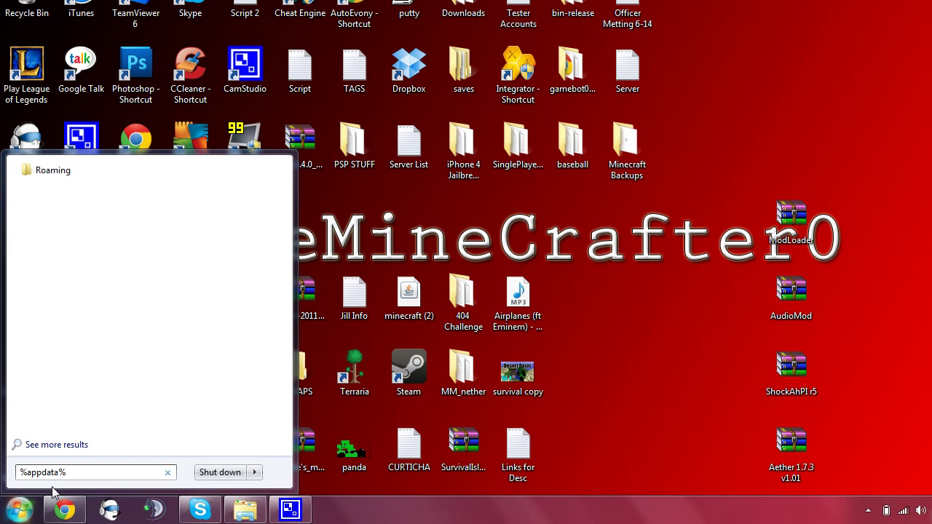
pyautogui.press('Return')
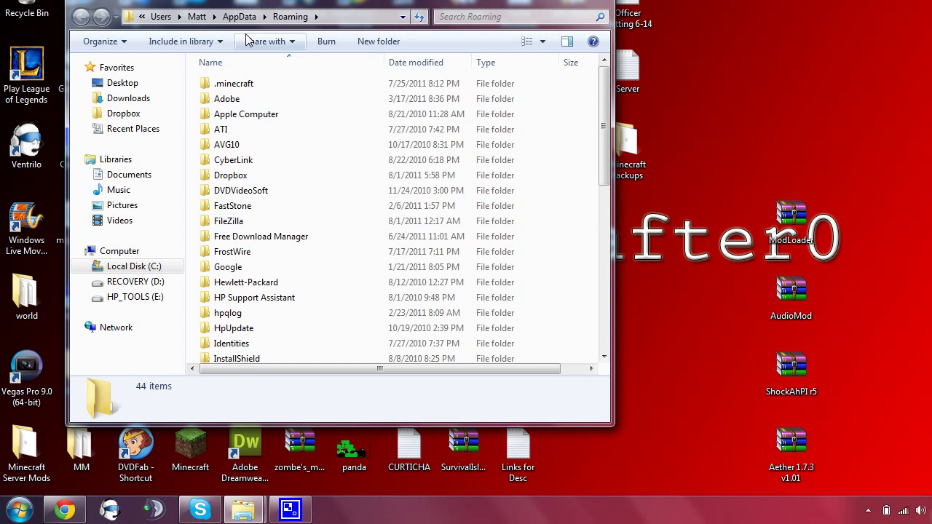
# Scroll through the Roaming folder and open the .minecraft folder
pyautogui.moveTo(255, 9); pyautogui.dragTo(274, 40)
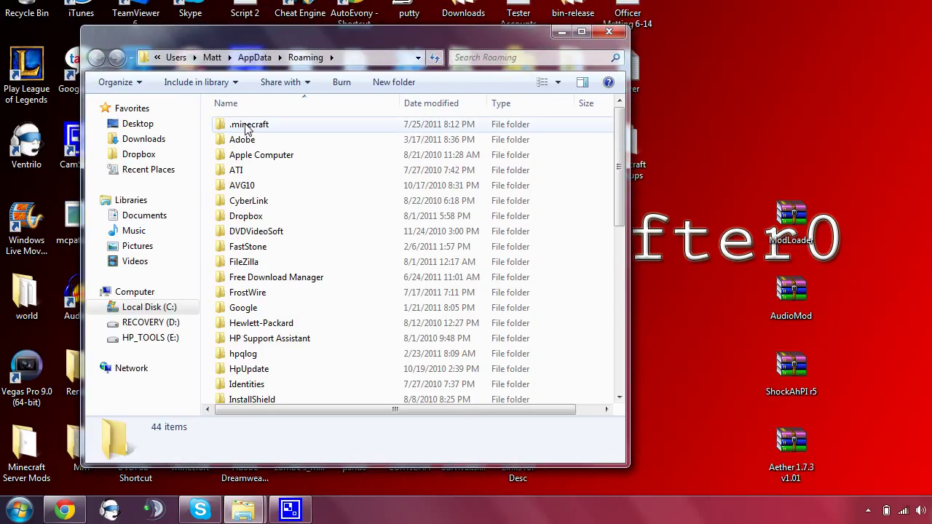
pyautogui.scroll(-7, 248, 167)
pyautogui.scroll(2, 284, 197)
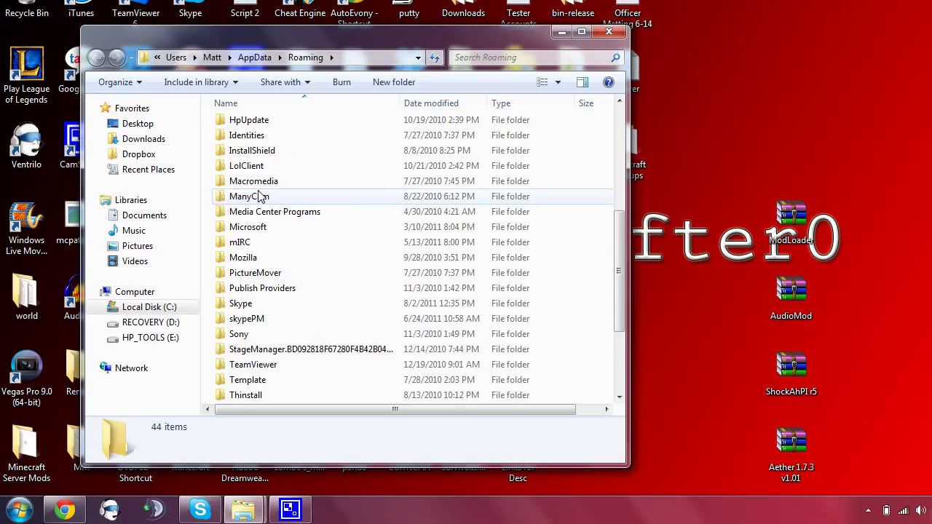
pyautogui.scroll(3, 260, 197)
pyautogui.scroll(-2, 260, 197)
pyautogui.scroll(-4, 260, 197)
pyautogui.scroll(1, 260, 197)
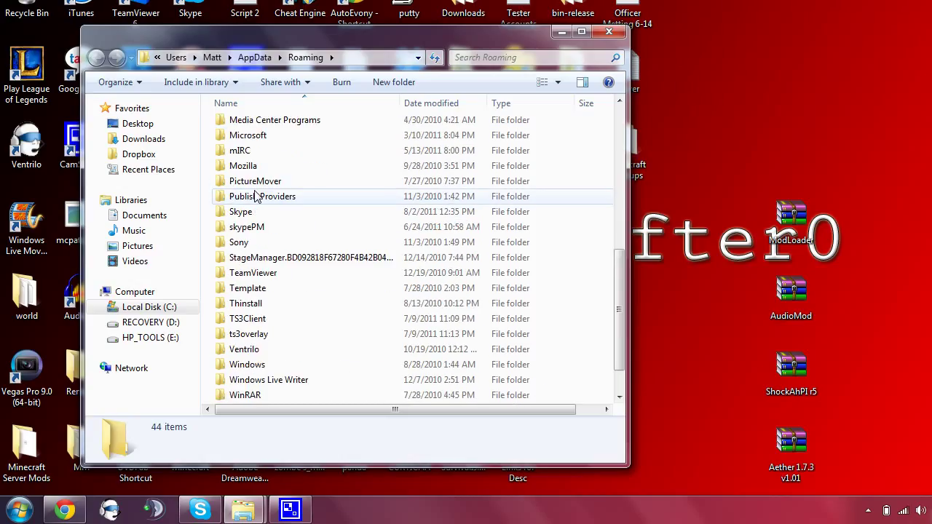
pyautogui.scroll(7, 255, 193)
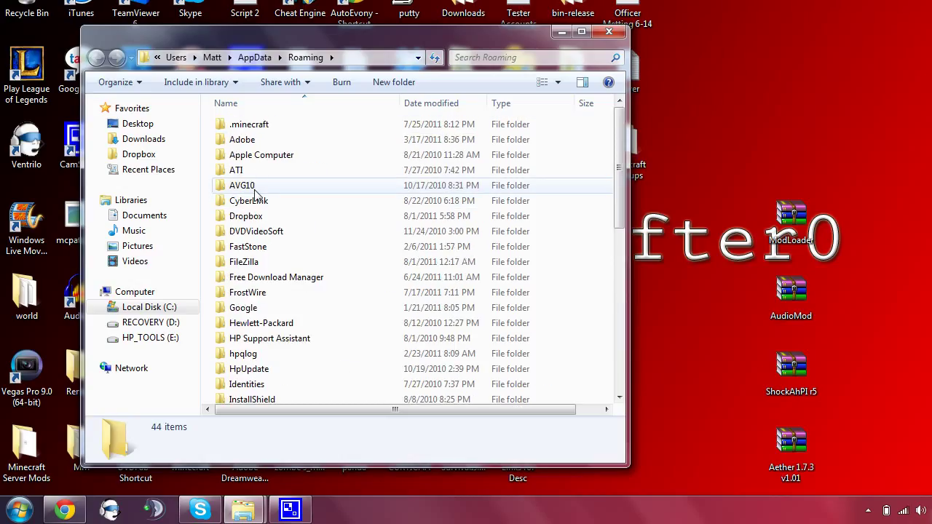
pyautogui.doubleClick(244, 127)
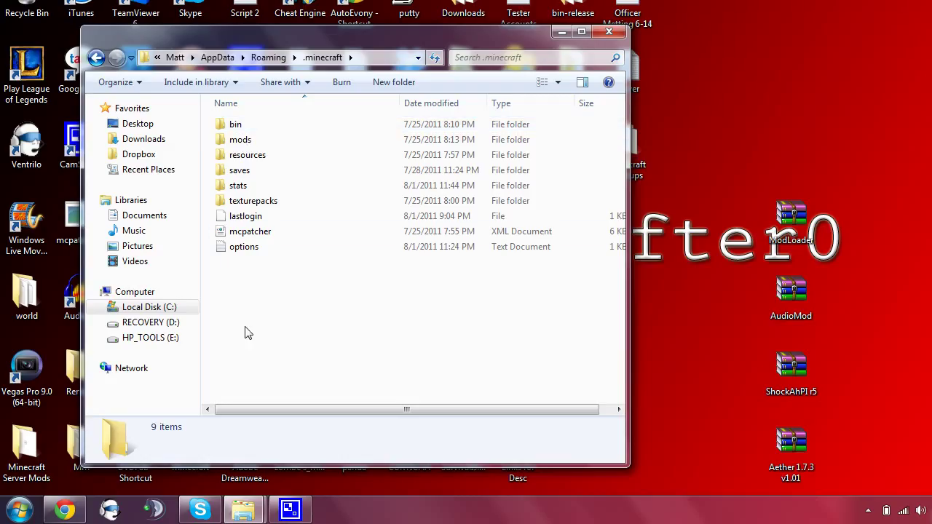
# Select various items in .minecraft, ending with the saves folder selected
pyautogui.moveTo(267, 306)
pyautogui.mouseDown()
pyautogui.moveTo(421, 271)
pyautogui.moveTo(255, 153)
pyautogui.mouseUp()
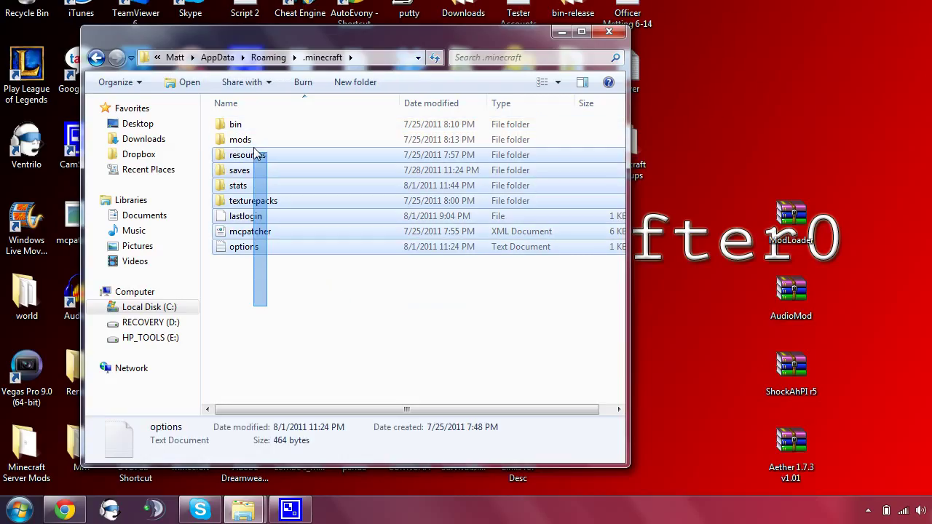
pyautogui.moveTo(255, 153); pyautogui.dragTo(297, 284)
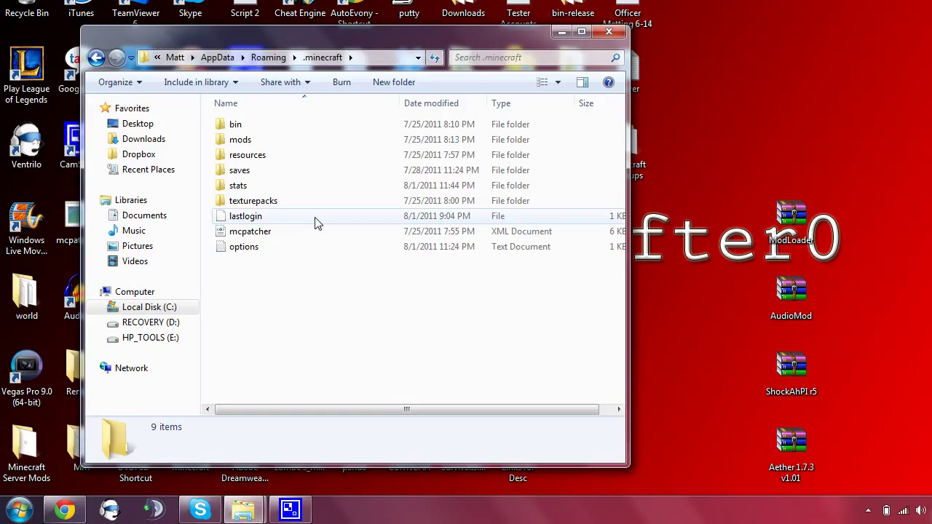
pyautogui.moveTo(314, 290)
pyautogui.mouseDown()
pyautogui.moveTo(233, 155)
pyautogui.moveTo(243, 326)
pyautogui.mouseUp()
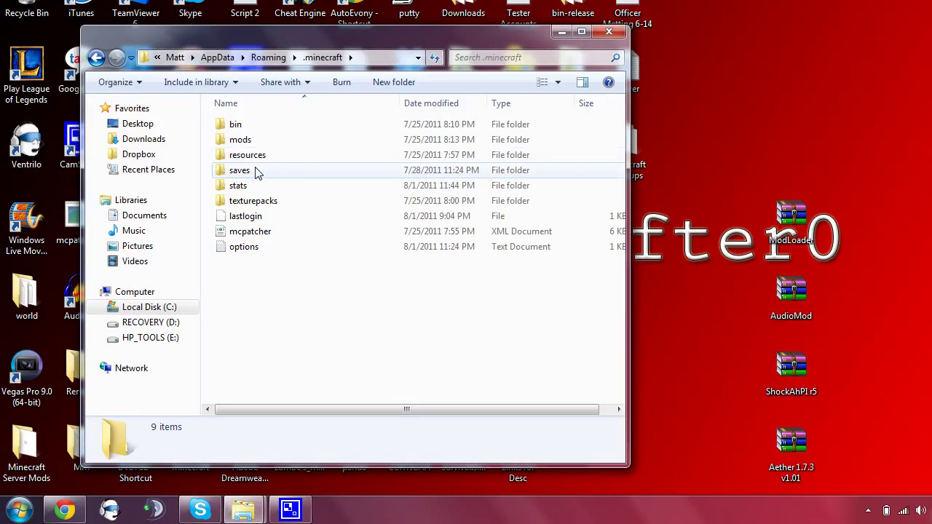
pyautogui.click(246, 175)
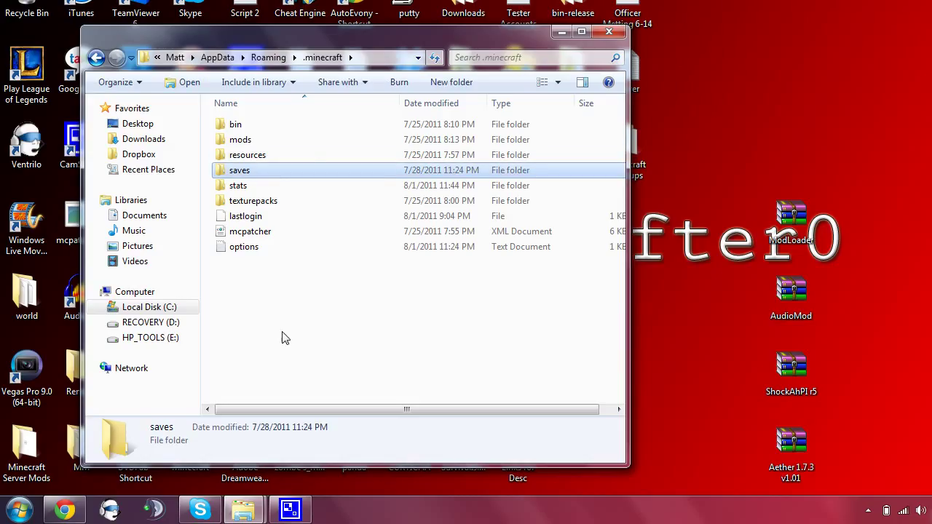
# Look inside the saves folder, then open bin and select the minecraft jar
pyautogui.doubleClick(248, 172)
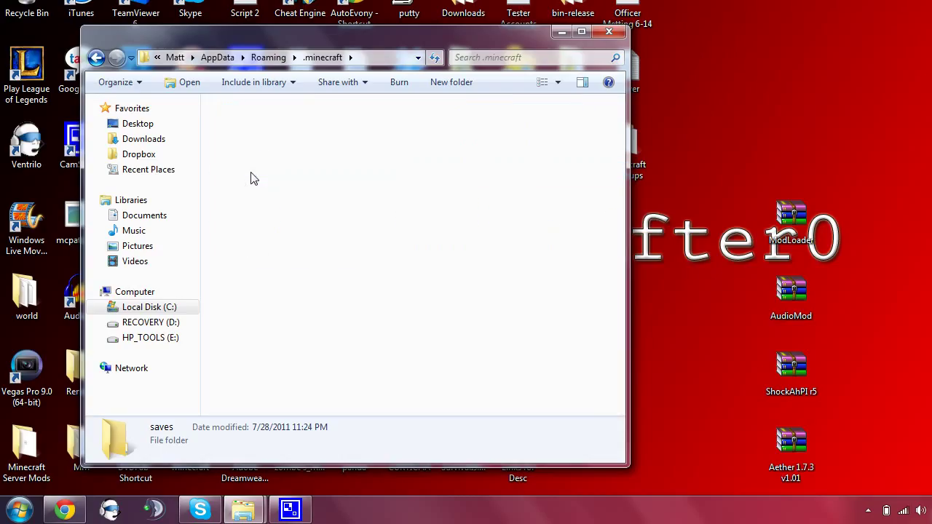
pyautogui.click(96, 57)
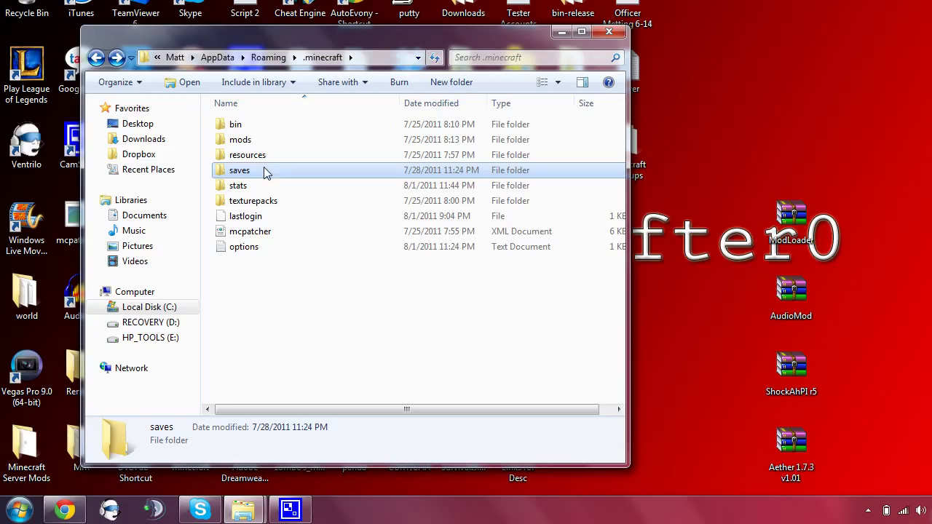
pyautogui.doubleClick(244, 127)
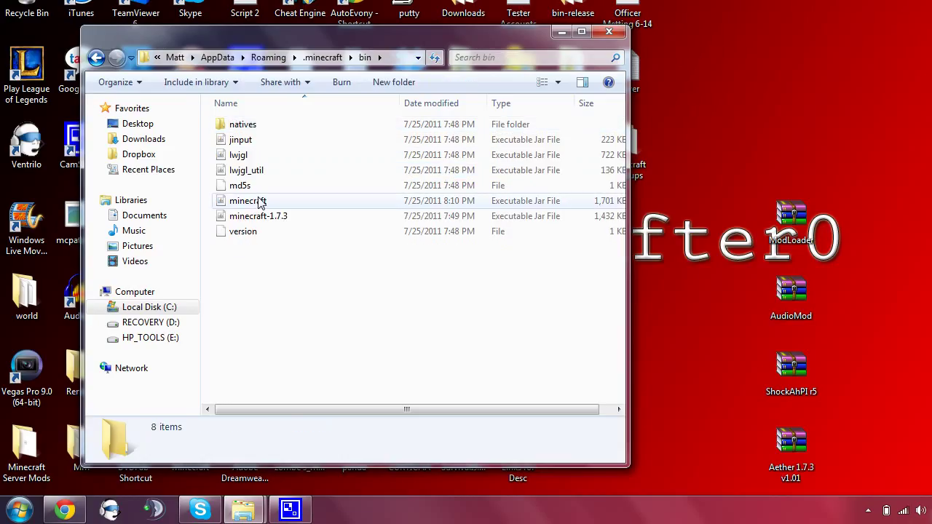
pyautogui.click(259, 203)
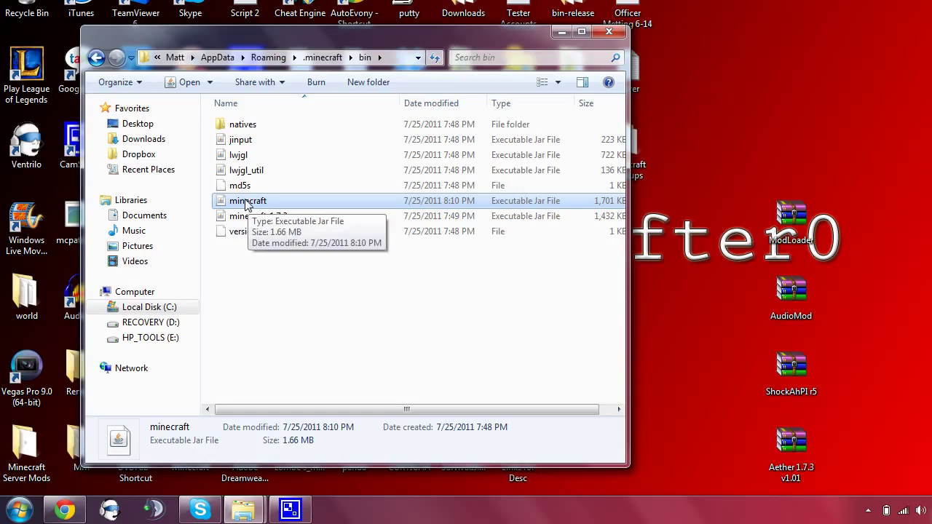
pyautogui.click(257, 266)
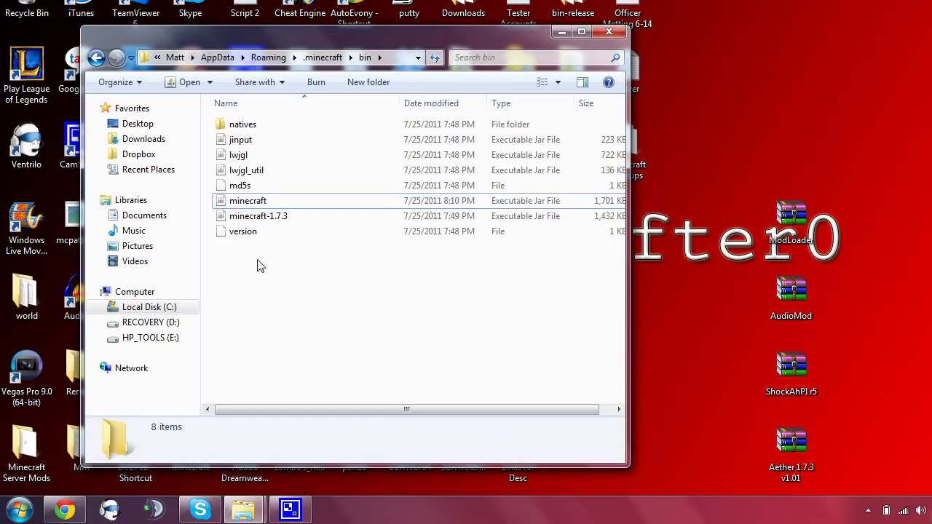
pyautogui.click(266, 202)
pyautogui.click(271, 254)
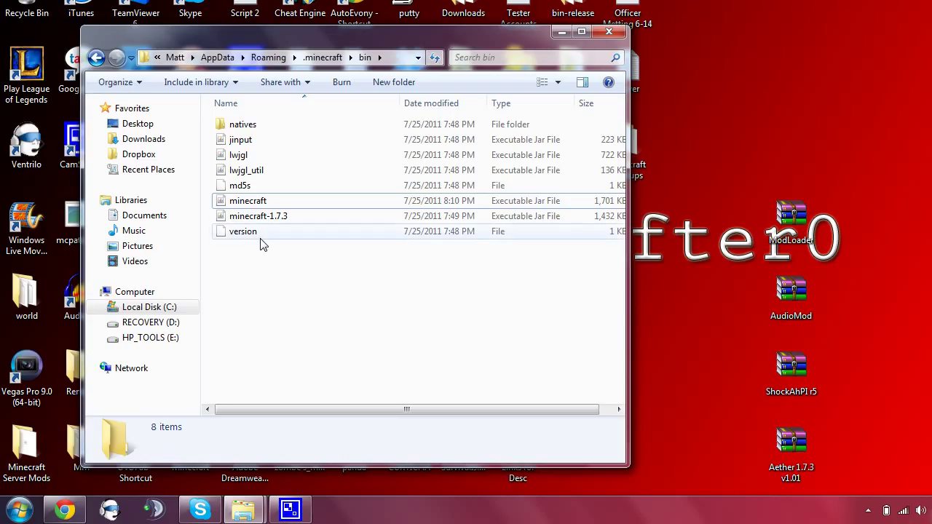
pyautogui.moveTo(270, 280)
pyautogui.mouseDown()
pyautogui.moveTo(300, 242)
pyautogui.moveTo(303, 266)
pyautogui.mouseUp()
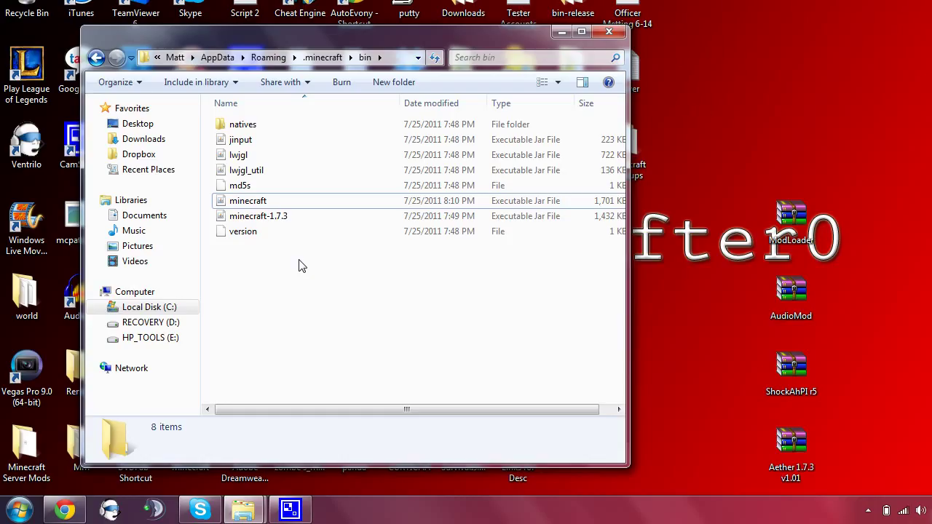
# Return from bin to .minecraft and close the Explorer window
pyautogui.click(255, 207)
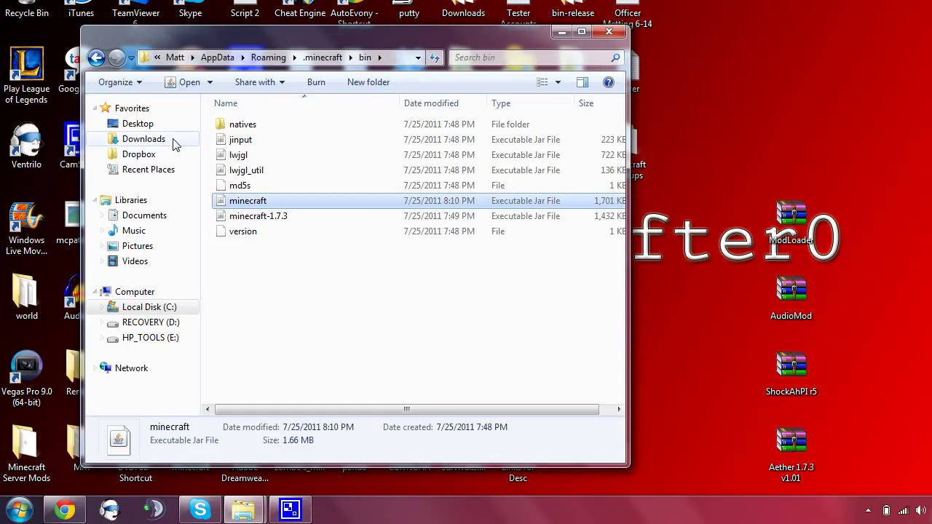
pyautogui.click(96, 58)
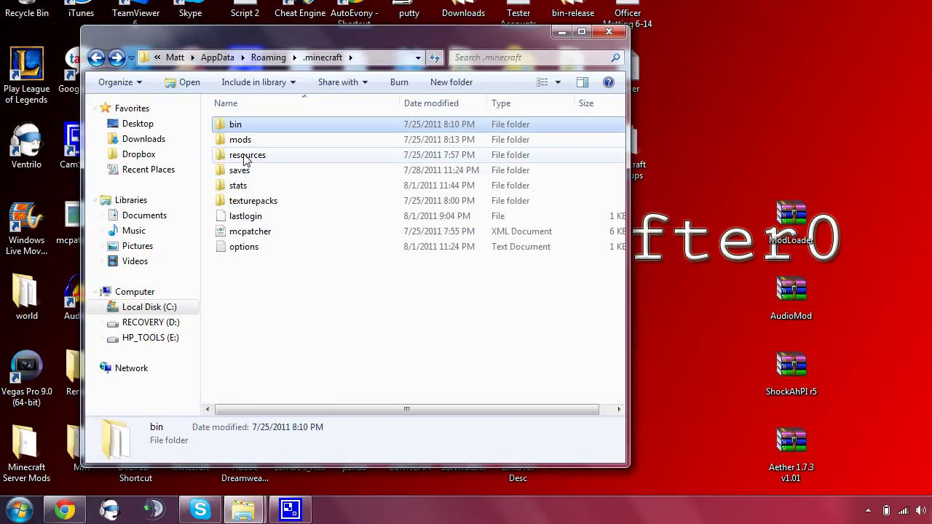
pyautogui.click(264, 171)
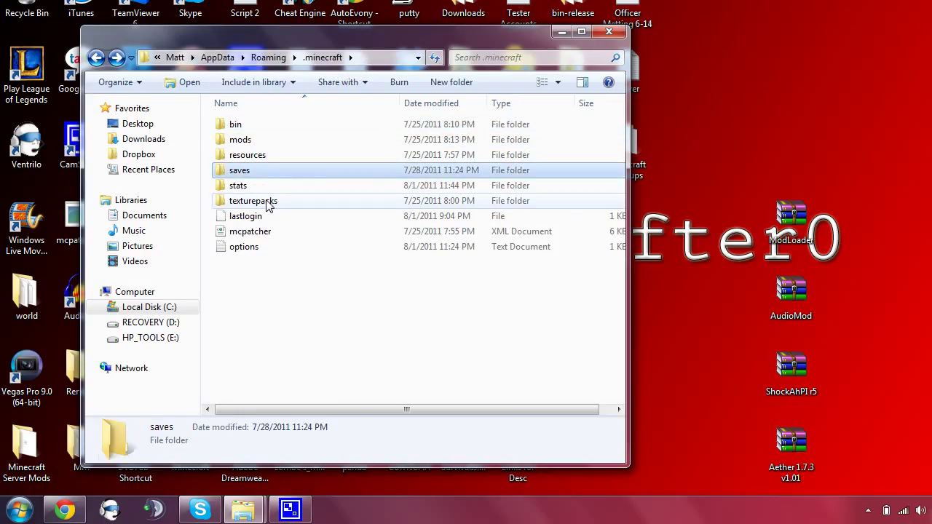
pyautogui.click(262, 300)
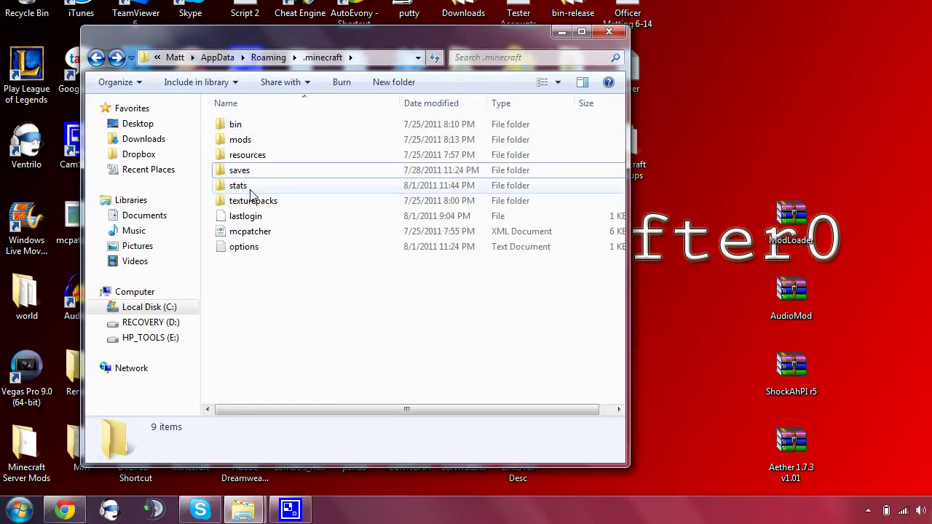
pyautogui.click(609, 32)
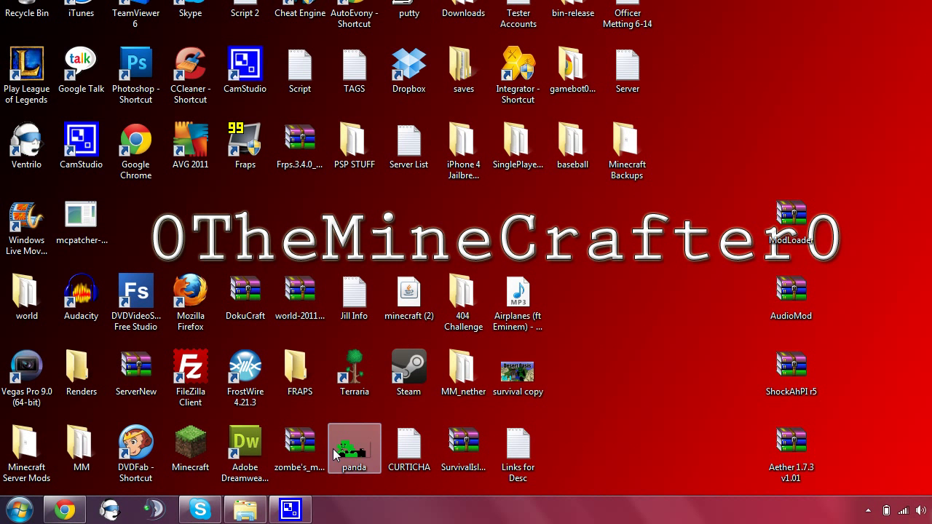
# Launch Minecraft and enable Force update! in the launcher Options
pyautogui.click(200, 452)
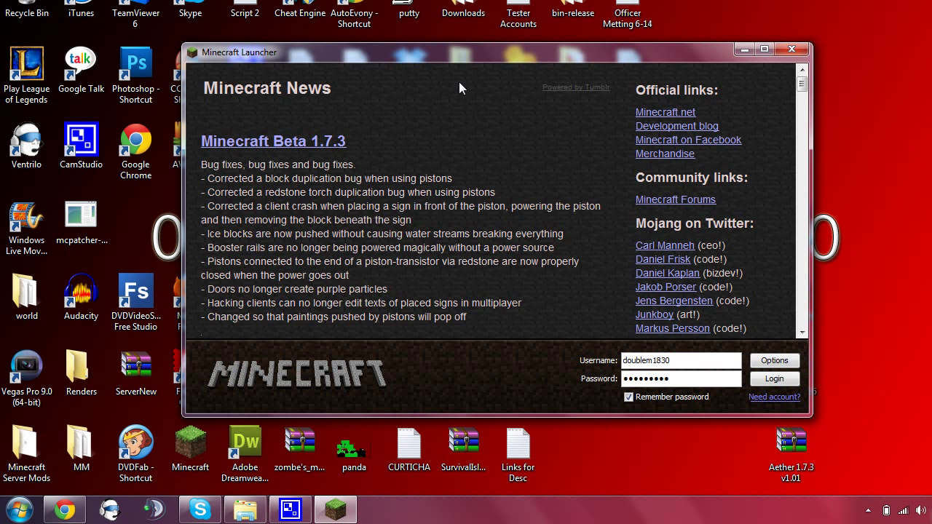
pyautogui.click(775, 361)
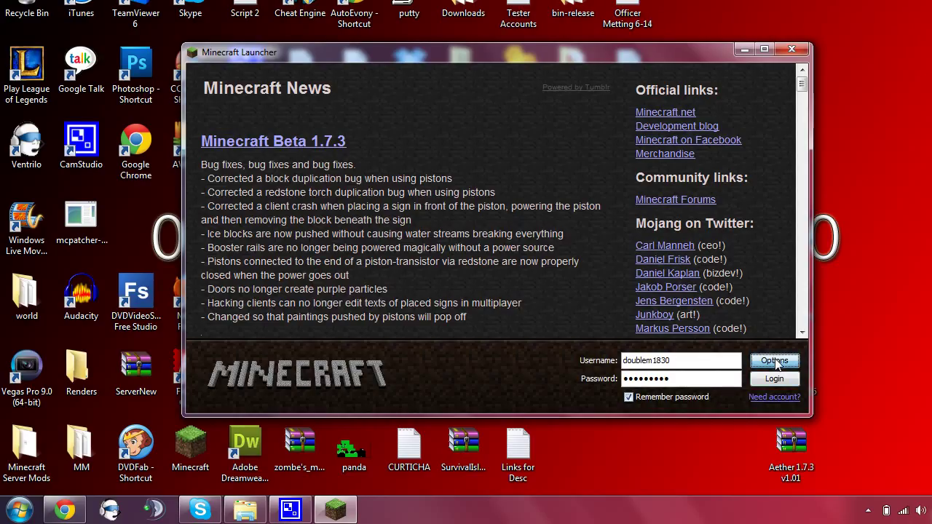
pyautogui.click(578, 231)
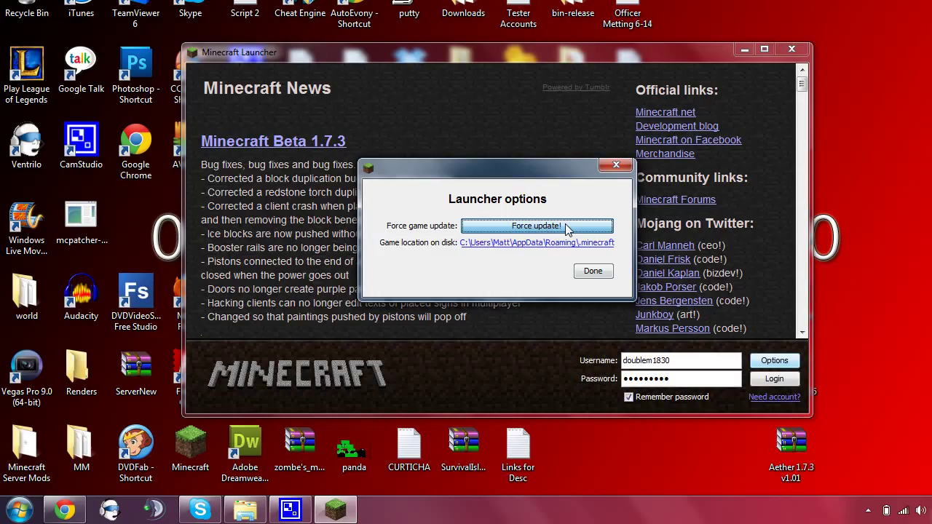
pyautogui.click(596, 272)
# Log in and let the updater download a fresh minecraft.jar
pyautogui.click(771, 378)
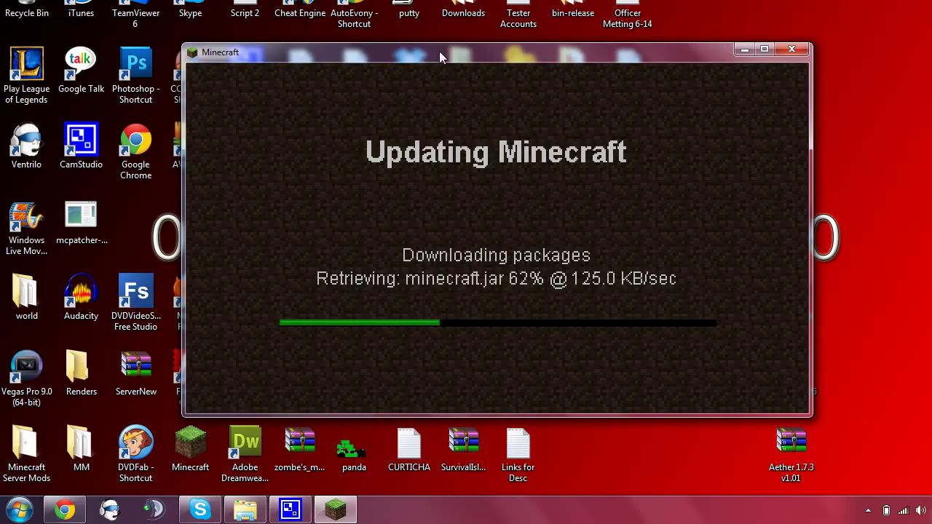
pyautogui.moveTo(439, 51)
pyautogui.mouseDown()
pyautogui.moveTo(407, 174)
pyautogui.moveTo(419, 216)
pyautogui.mouseUp()
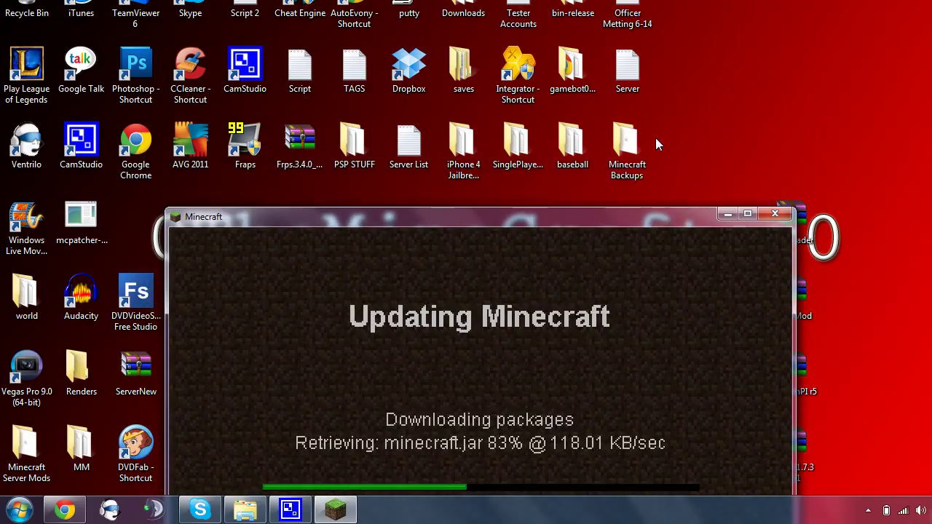
pyautogui.moveTo(590, 216); pyautogui.dragTo(484, 102)
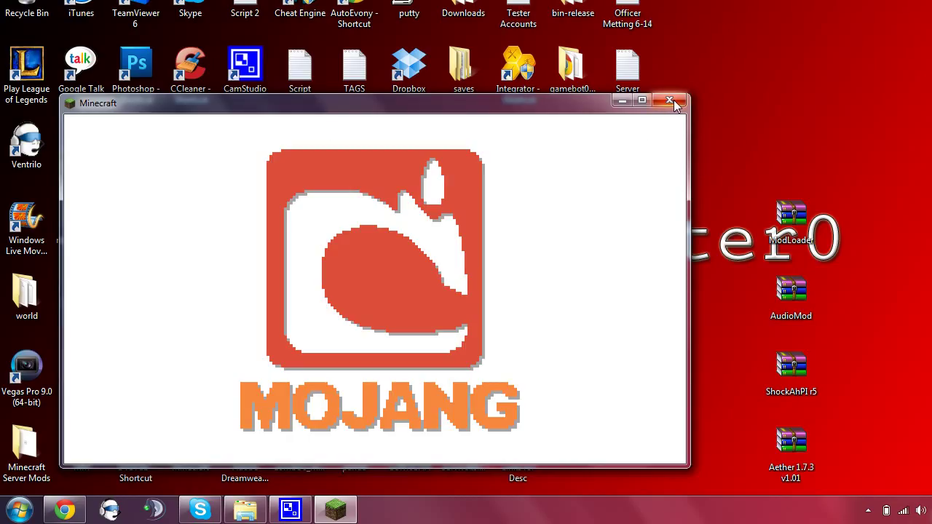
# Close the game, restore Explorer to the .minecraft folder, and dismiss a %appdata% search
pyautogui.click(670, 101)
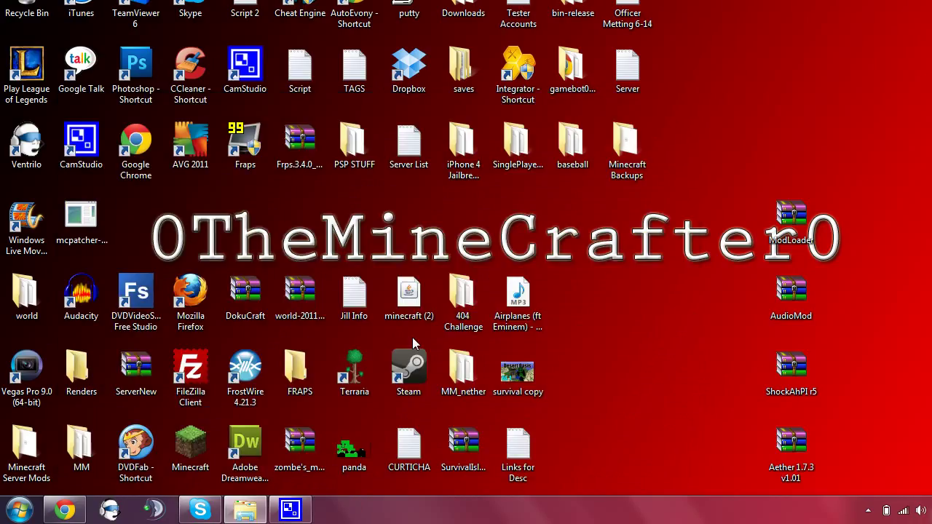
pyautogui.click(245, 511)
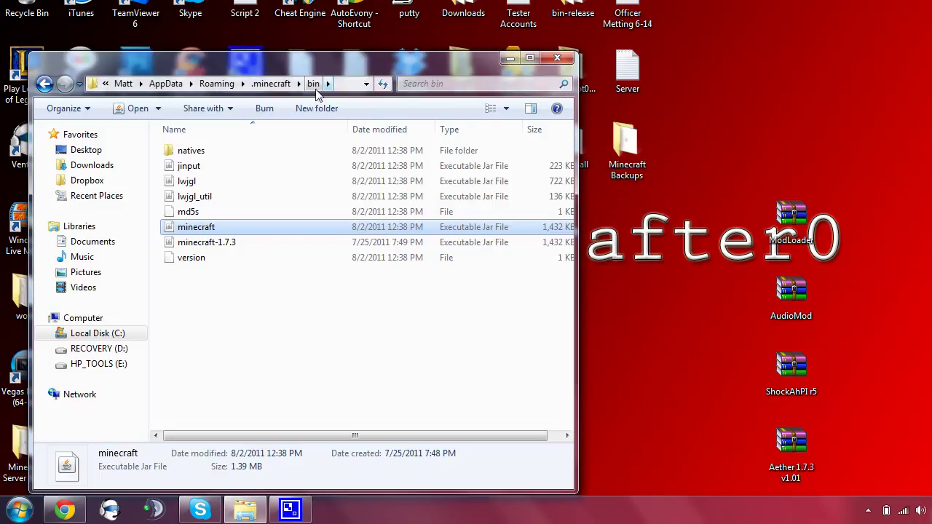
pyautogui.click(271, 83)
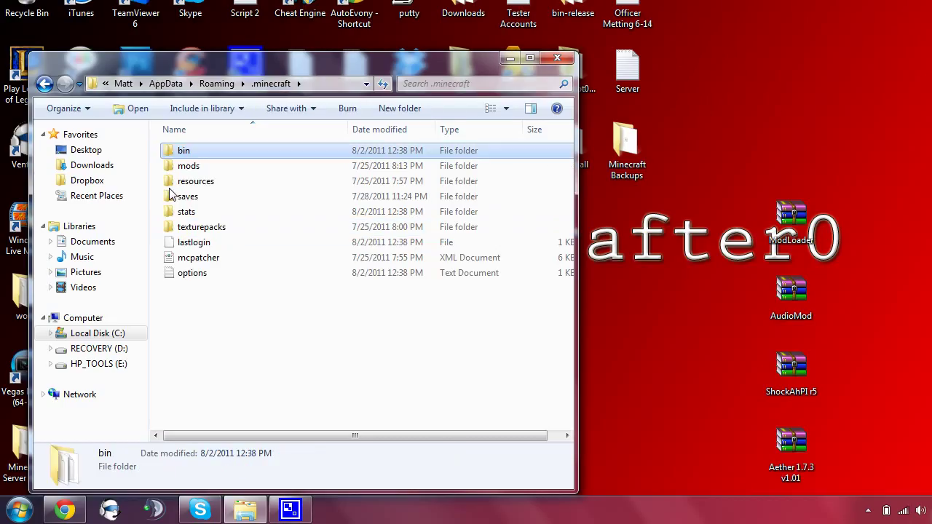
pyautogui.click(19, 510)
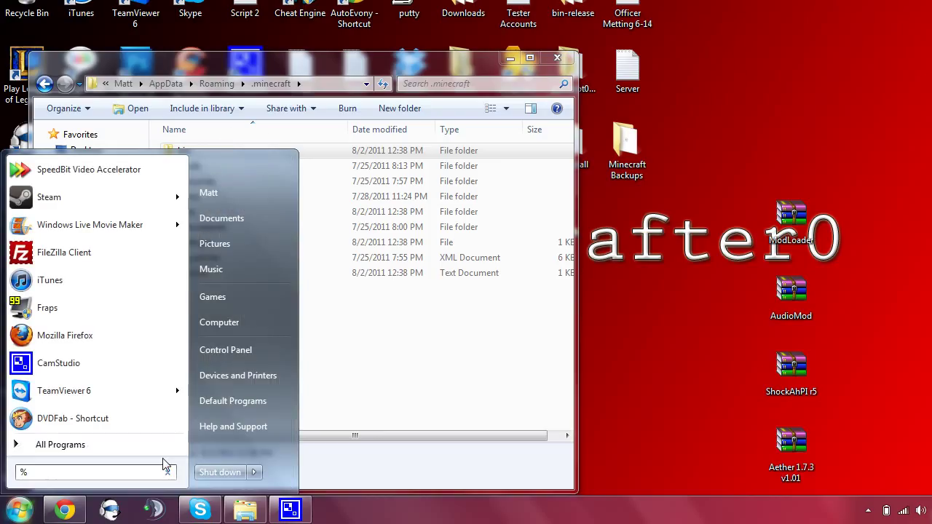
pyautogui.write('%appdata')
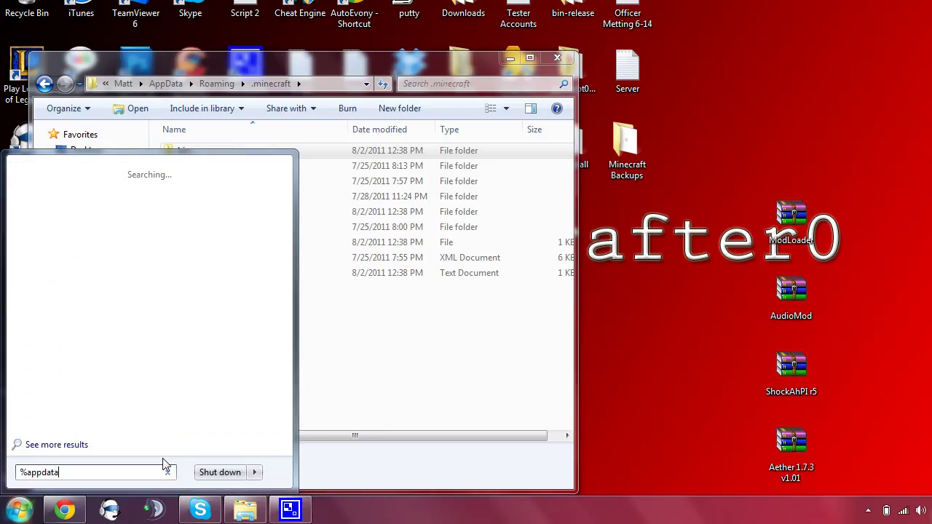
pyautogui.write('%')
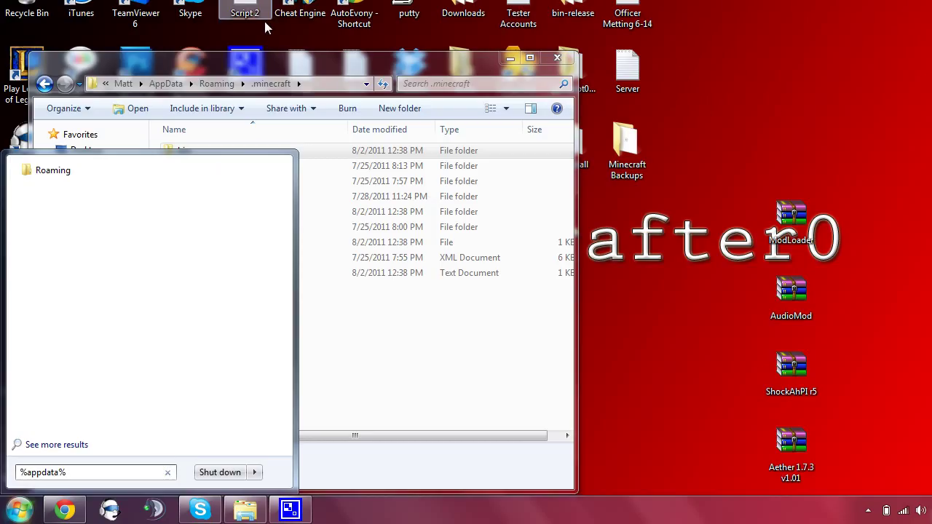
pyautogui.click(268, 68)
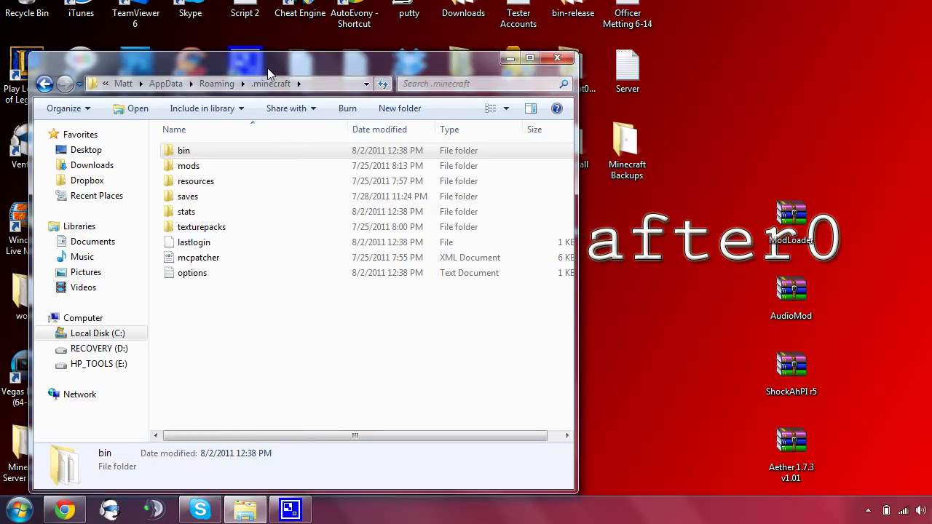
pyautogui.moveTo(268, 68); pyautogui.dragTo(268, 62)
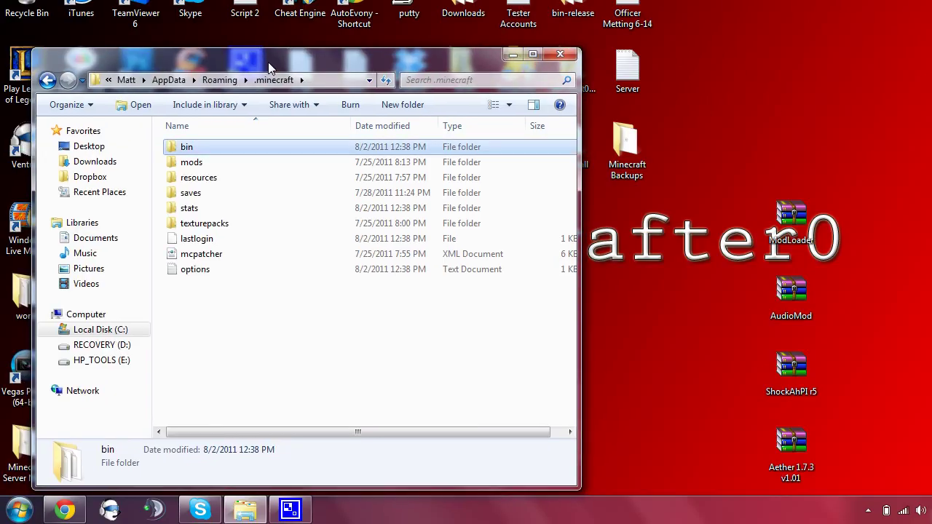
pyautogui.click(769, 171)
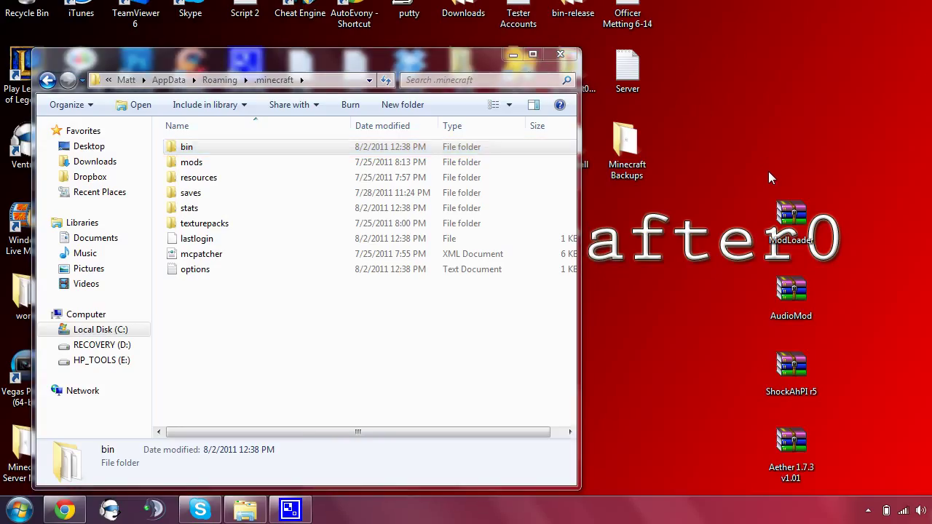
# Open the ModLoader archive in WinRAR and dismiss the licence reminder
pyautogui.click(794, 209)
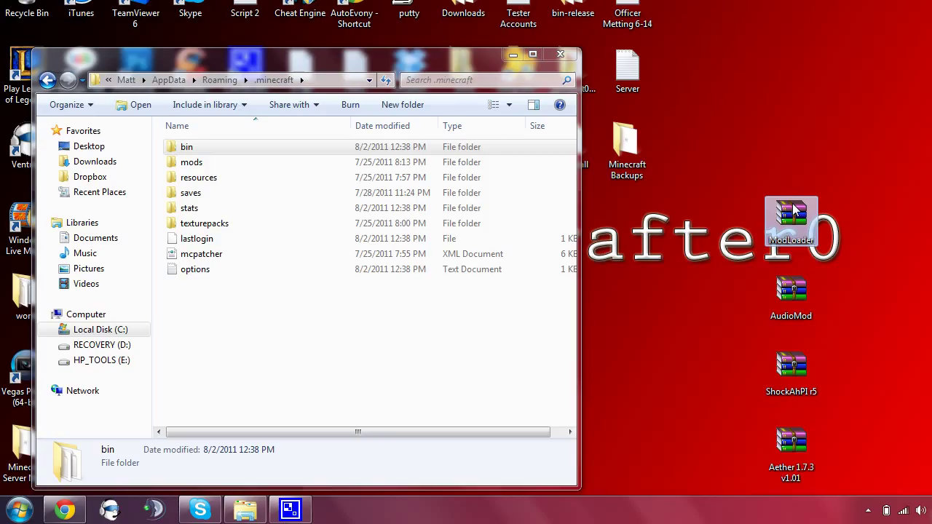
pyautogui.rightClick(795, 210)
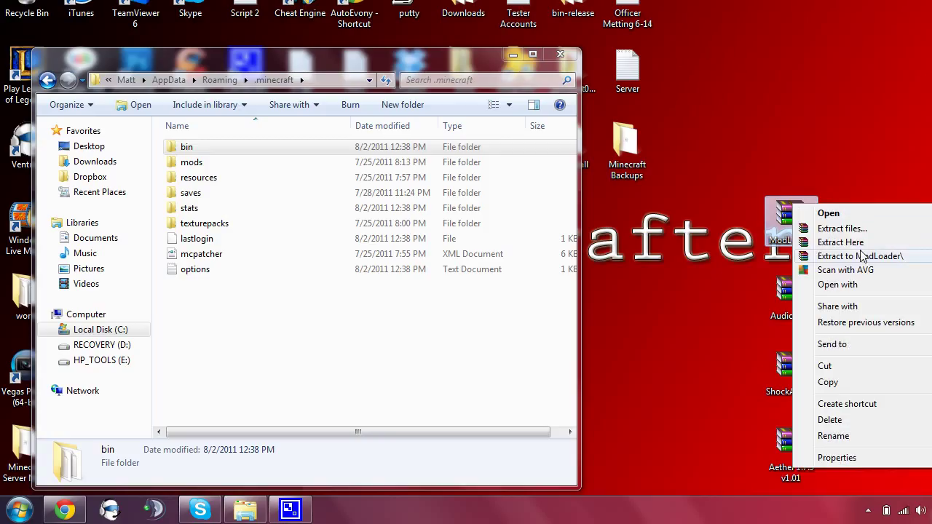
pyautogui.click(864, 211)
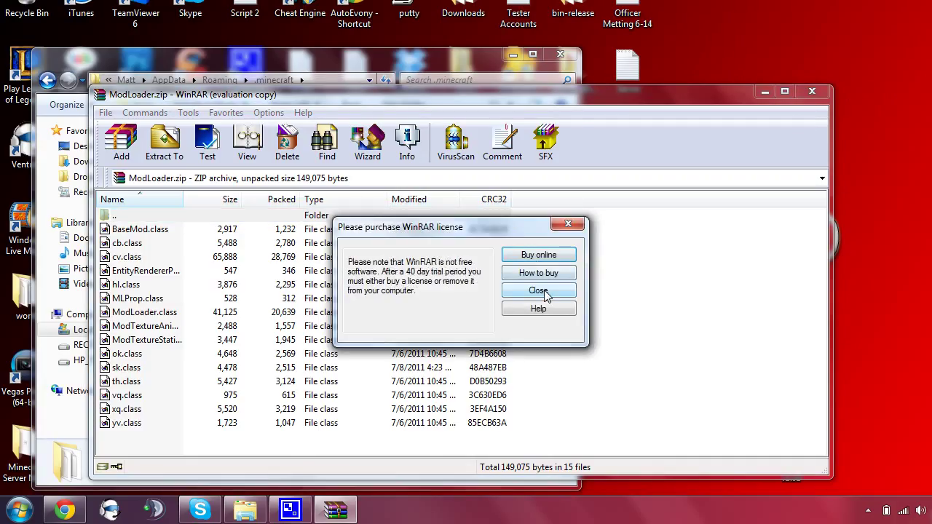
pyautogui.click(535, 290)
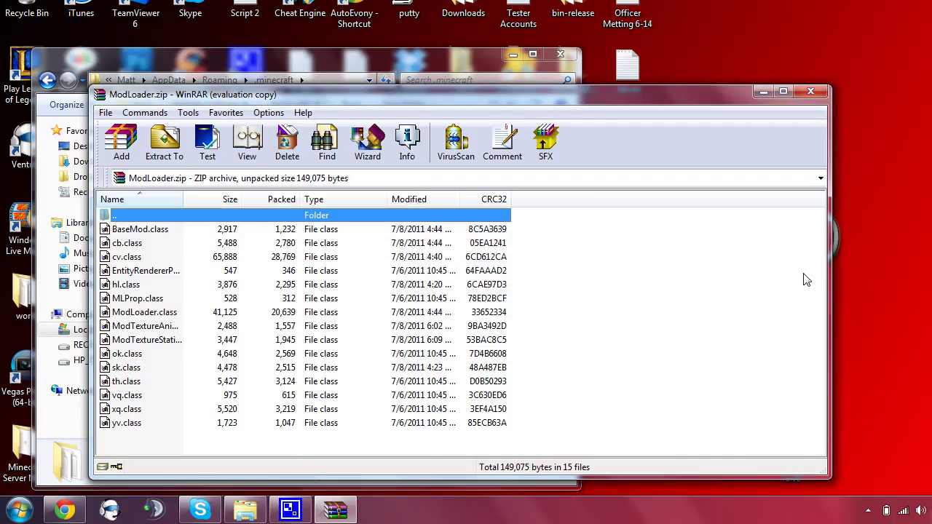
# Narrow the ModLoader.zip window and place it beside the .minecraft folder window
pyautogui.moveTo(832, 267); pyautogui.dragTo(699, 275)
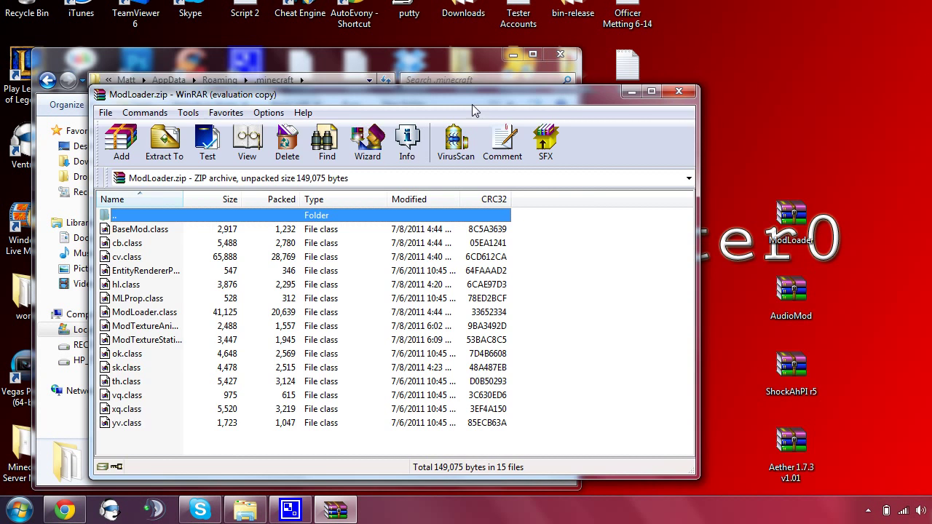
pyautogui.moveTo(479, 100)
pyautogui.mouseDown()
pyautogui.moveTo(830, 113)
pyautogui.moveTo(829, 95)
pyautogui.mouseUp()
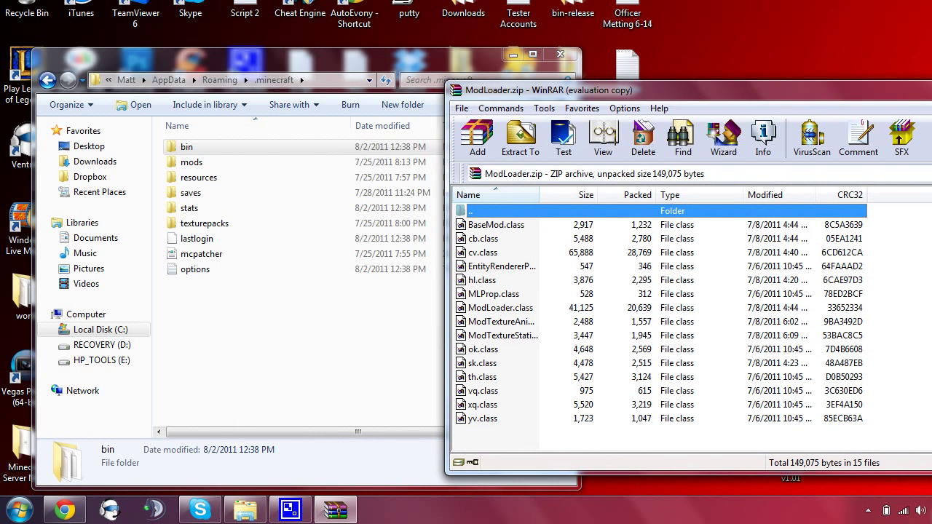
pyautogui.moveTo(915, 97); pyautogui.dragTo(679, 80)
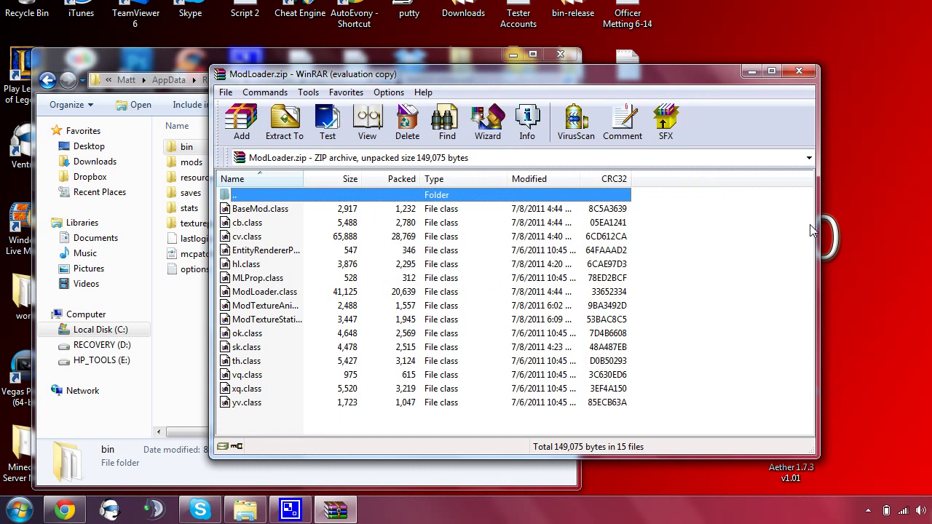
pyautogui.moveTo(820, 235); pyautogui.dragTo(678, 251)
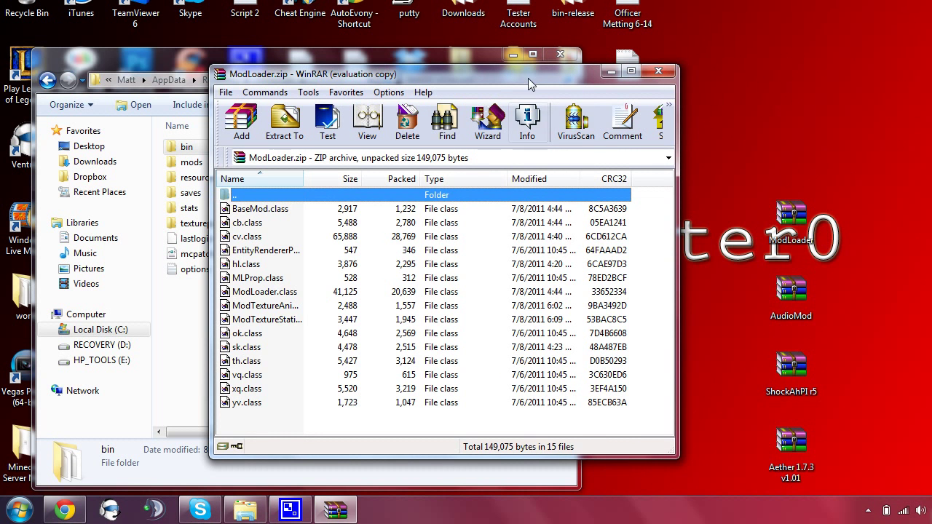
pyautogui.moveTo(528, 78)
pyautogui.mouseDown()
pyautogui.moveTo(758, 124)
pyautogui.moveTo(746, 102)
pyautogui.mouseUp()
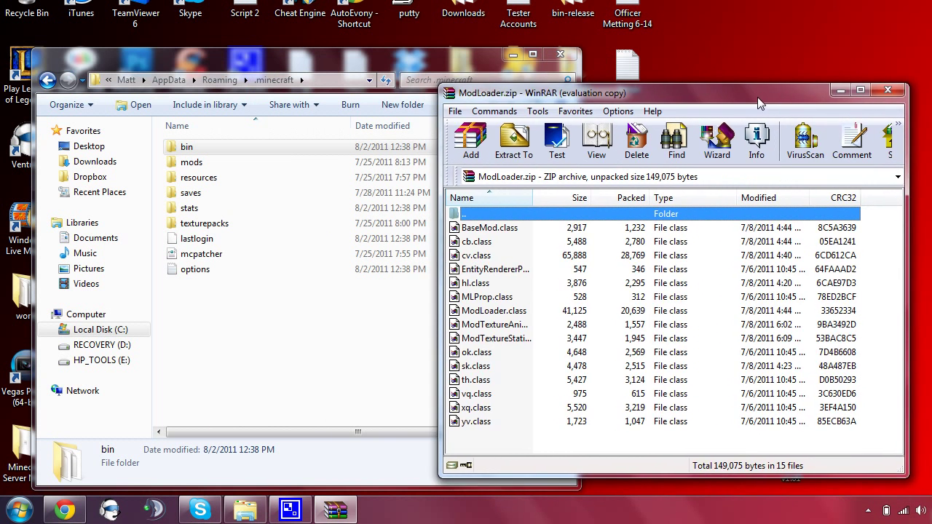
# Open the bin folder and open minecraft.jar with WinRAR archiver
pyautogui.moveTo(580, 69)
pyautogui.mouseDown()
pyautogui.moveTo(447, 149)
pyautogui.moveTo(426, 141)
pyautogui.mouseUp()
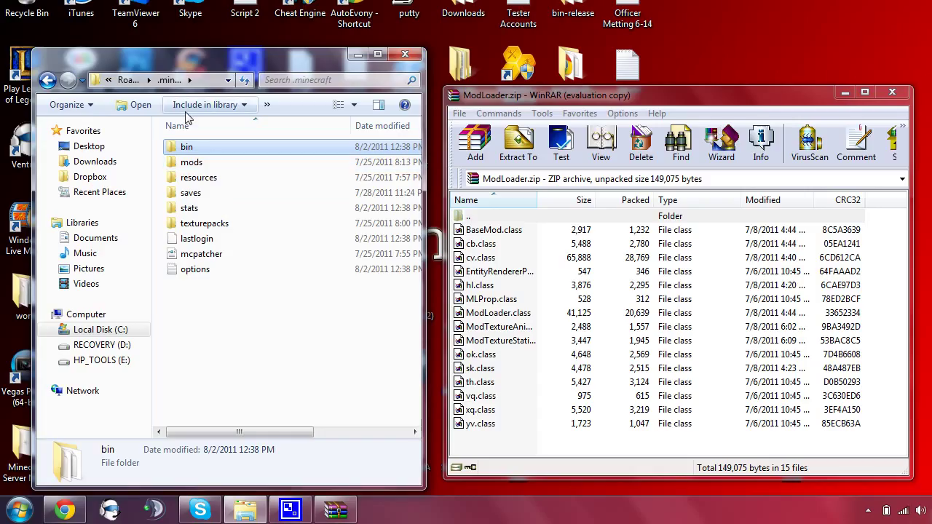
pyautogui.doubleClick(202, 148)
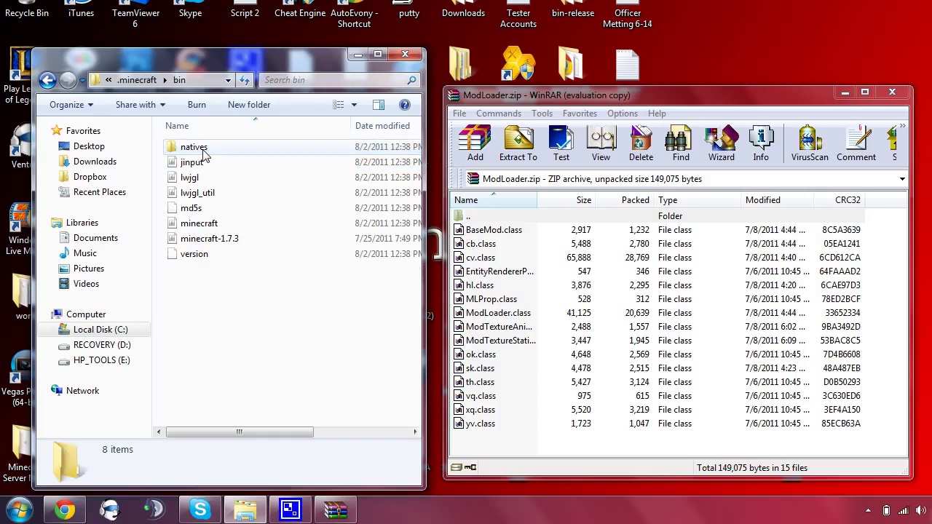
pyautogui.click(201, 226)
pyautogui.rightClick(201, 226)
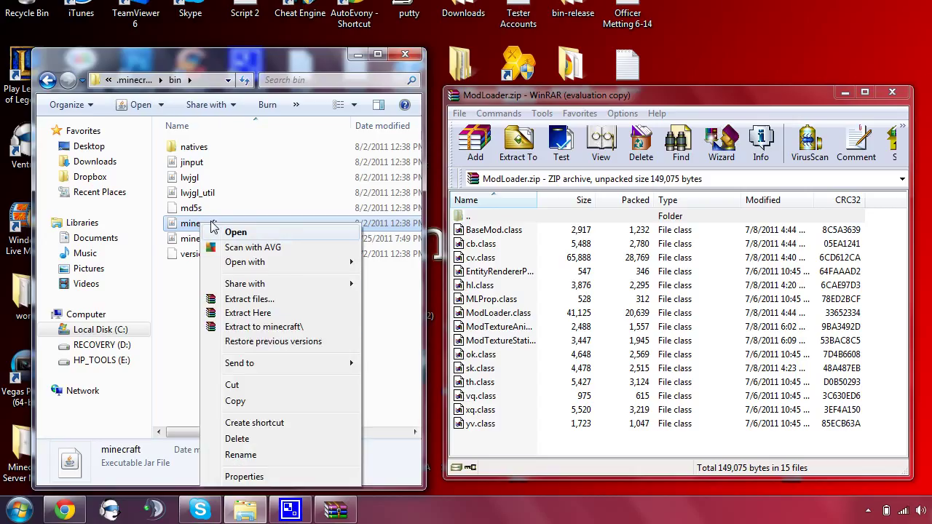
pyautogui.moveTo(245, 262)
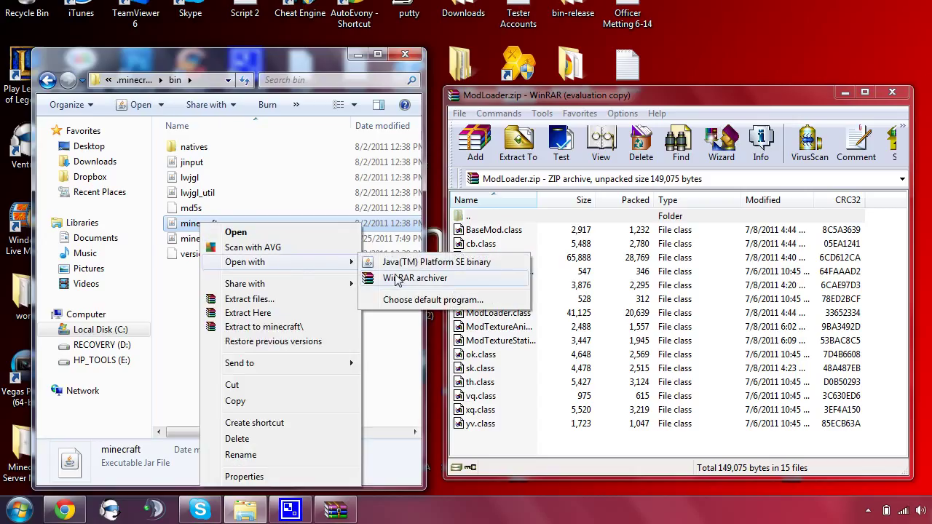
pyautogui.click(398, 281)
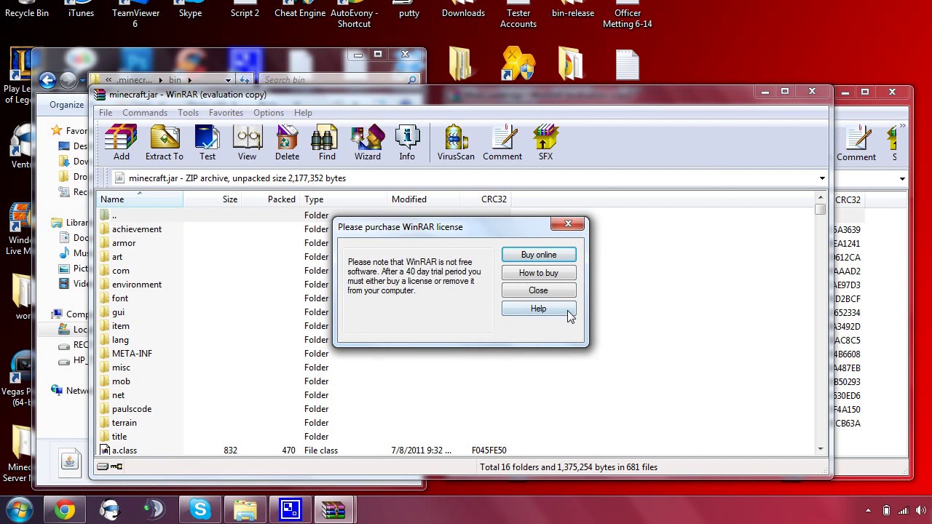
# Dismiss the licence reminder and set minecraft.jar and ModLoader.zip windows side by side
pyautogui.click(551, 292)
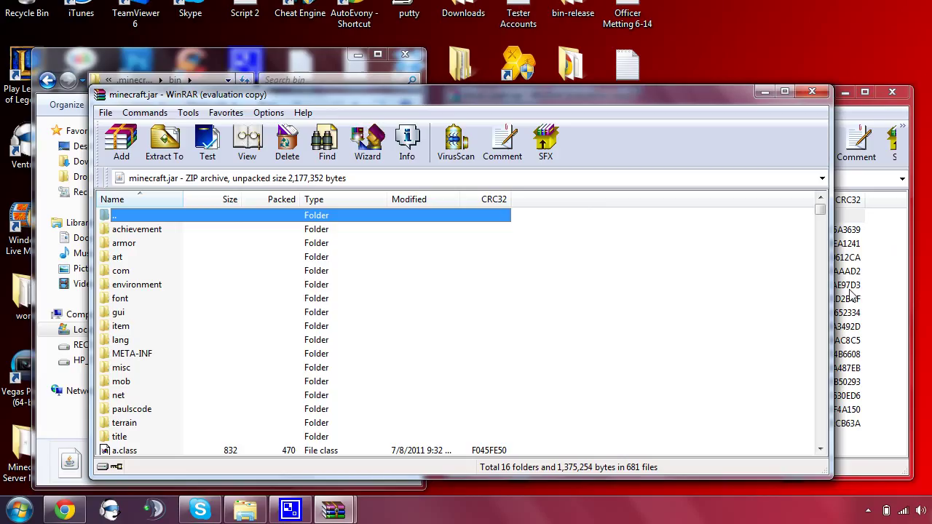
pyautogui.moveTo(832, 297); pyautogui.dragTo(434, 312)
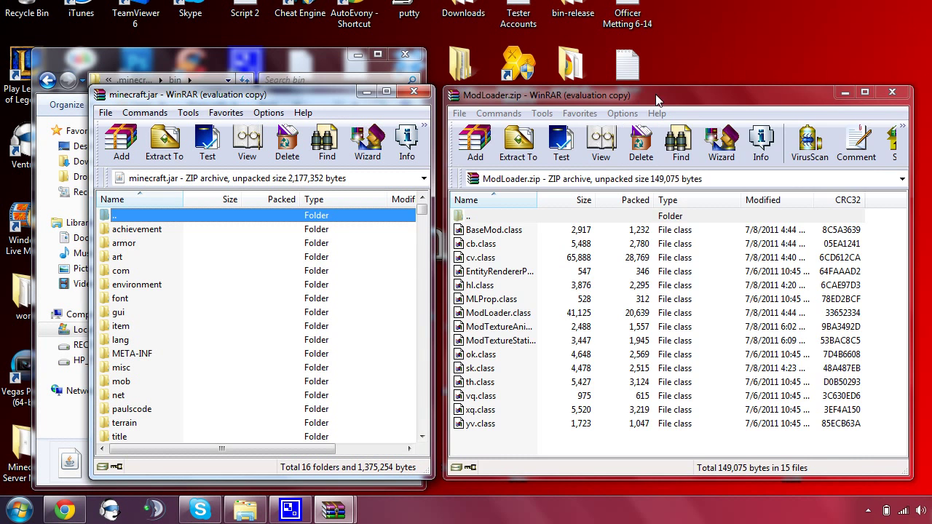
pyautogui.moveTo(656, 100); pyautogui.dragTo(676, 99)
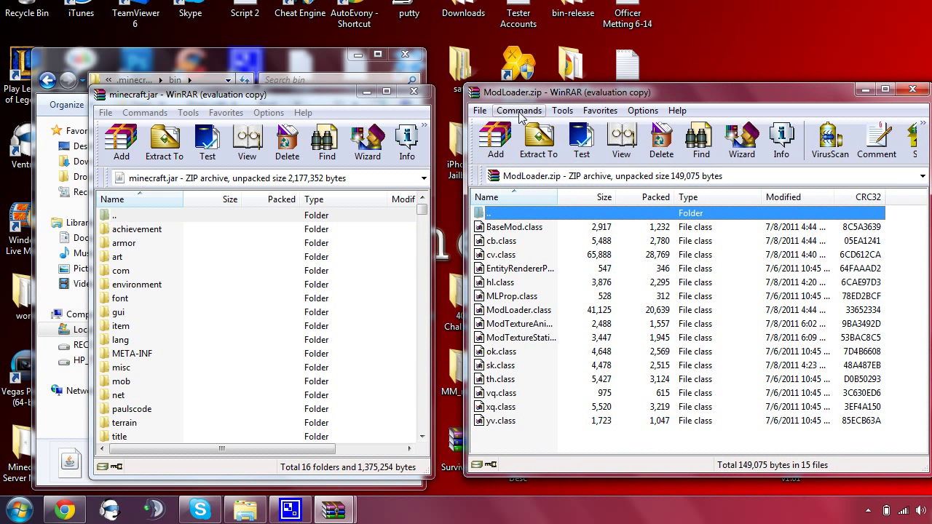
pyautogui.click(481, 111)
pyautogui.moveTo(518, 111)
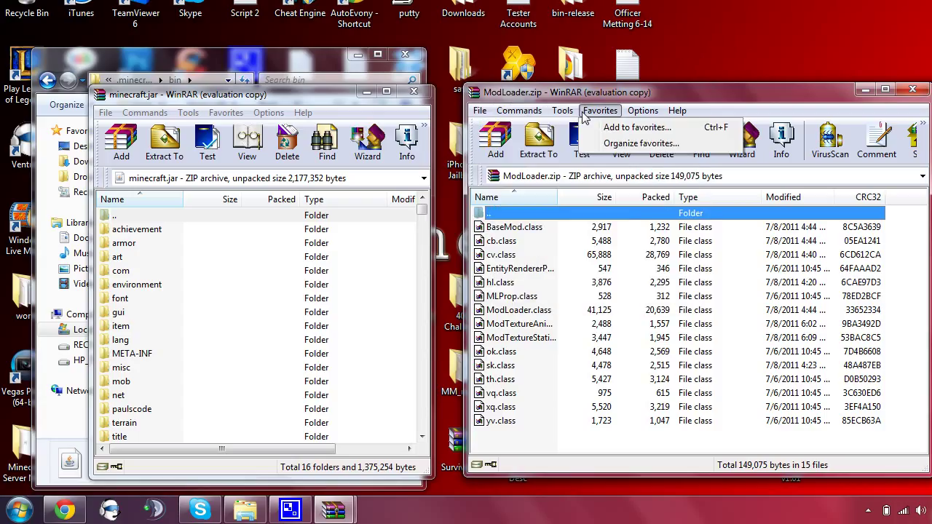
pyautogui.moveTo(563, 111)
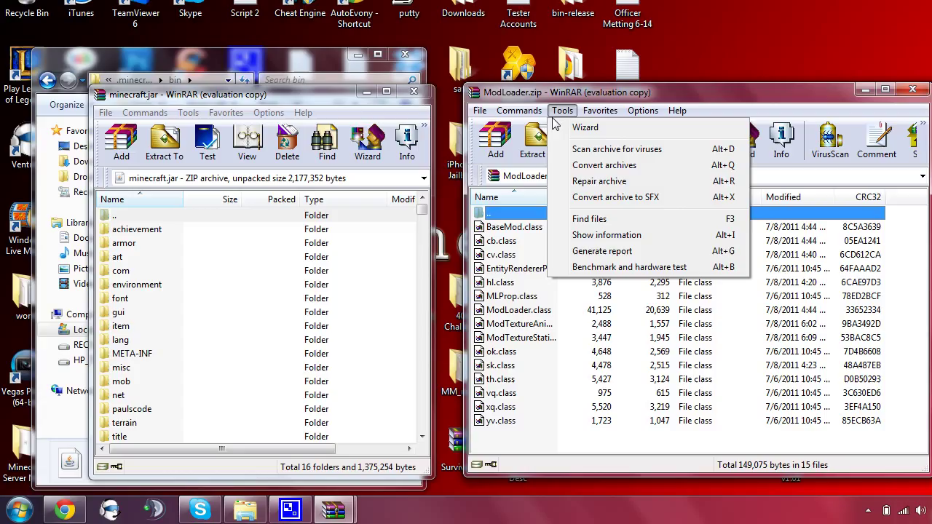
# Select all 15 ModLoader files, BaseMod.class through yv.class, and add them into minecraft.jar
pyautogui.click(519, 229)
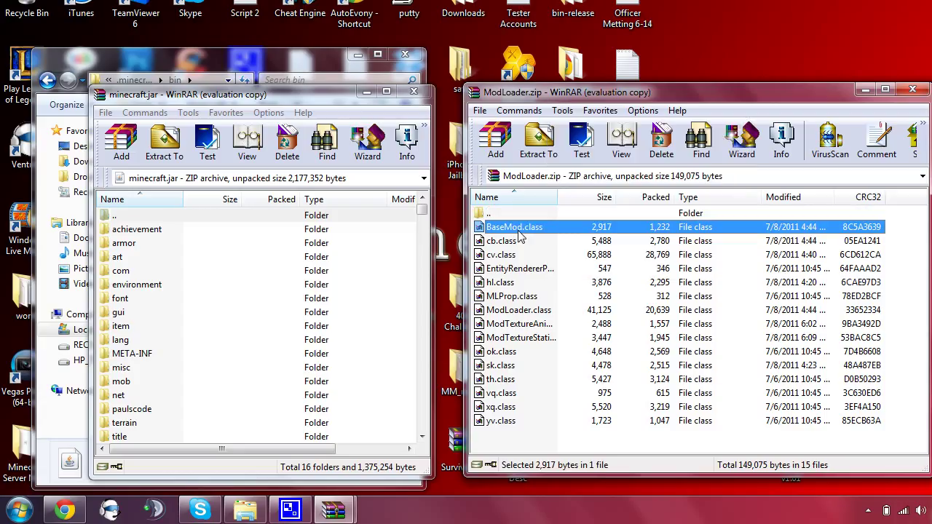
pyautogui.hotkey('ctrl', 'a')
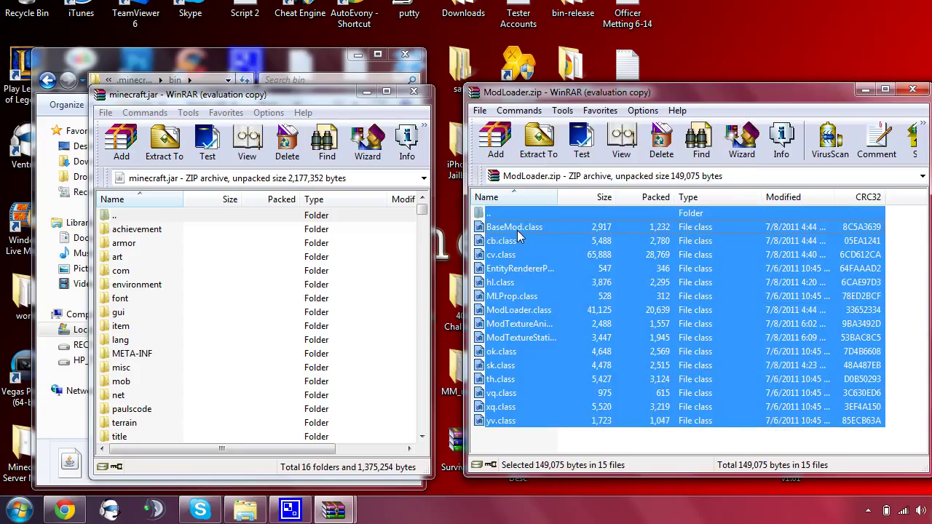
pyautogui.click(515, 229)
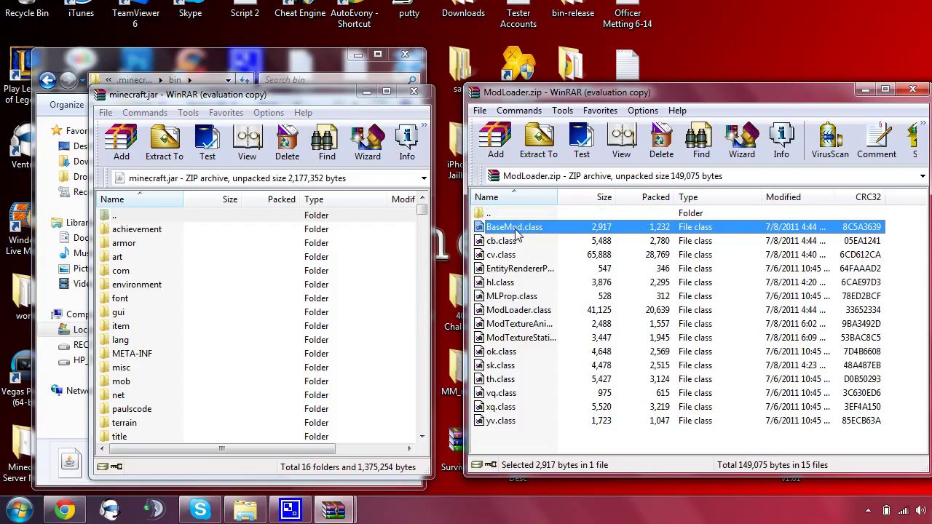
pyautogui.keyDown('shift'); pyautogui.click(510, 421); pyautogui.keyUp('shift')
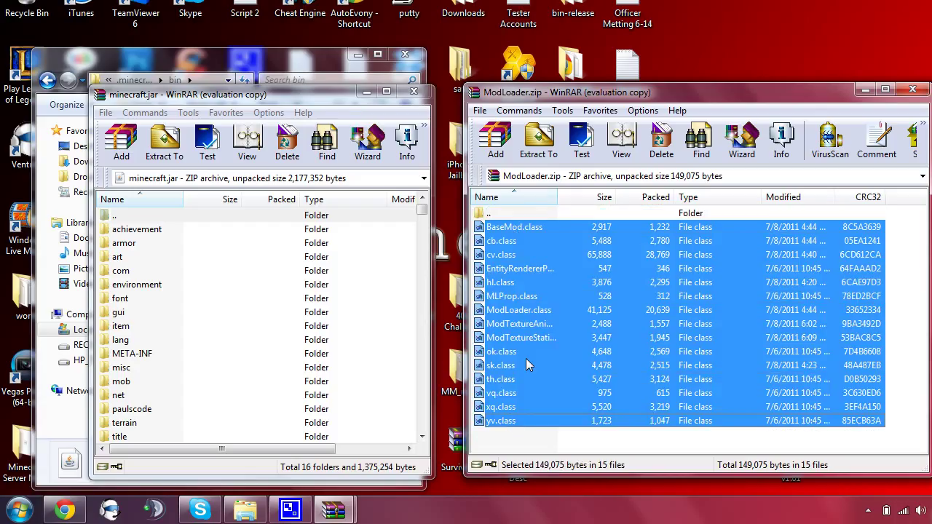
pyautogui.click(509, 230)
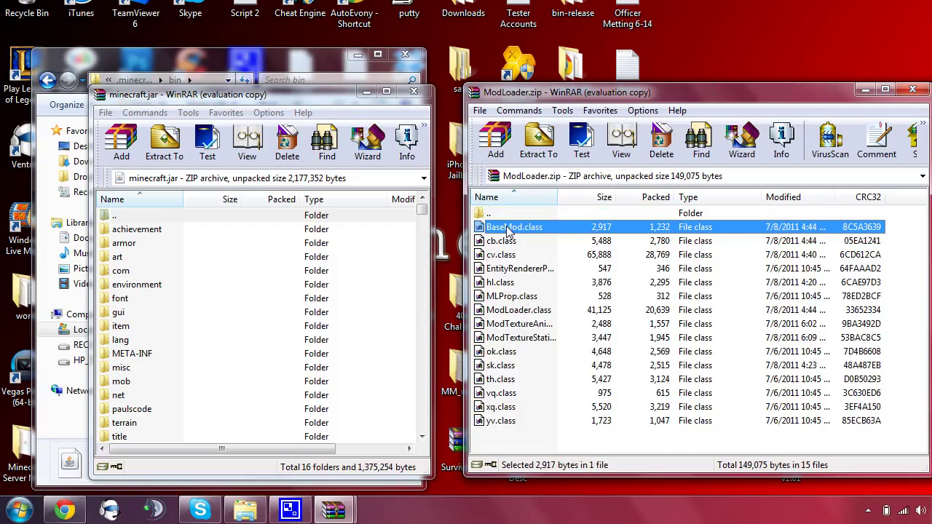
pyautogui.keyDown('shift'); pyautogui.click(501, 426); pyautogui.keyUp('shift')
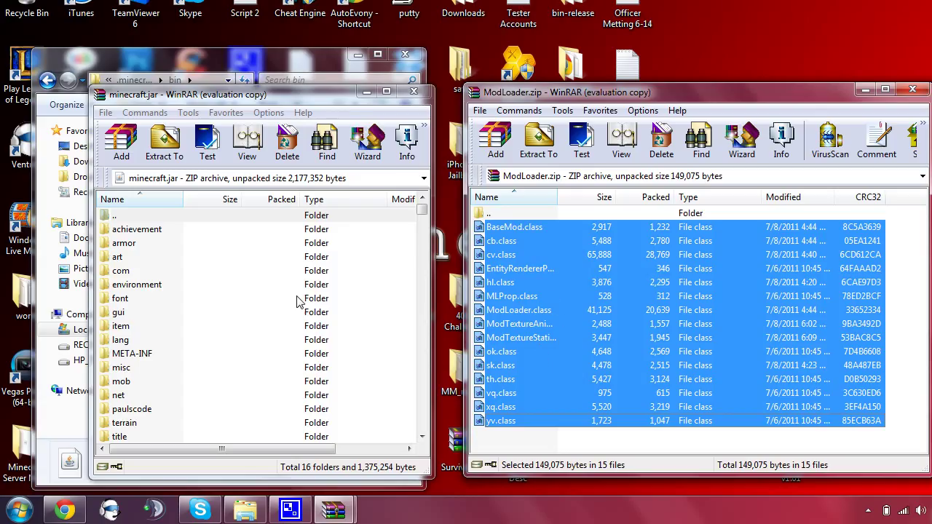
pyautogui.moveTo(422, 211); pyautogui.dragTo(428, 219)
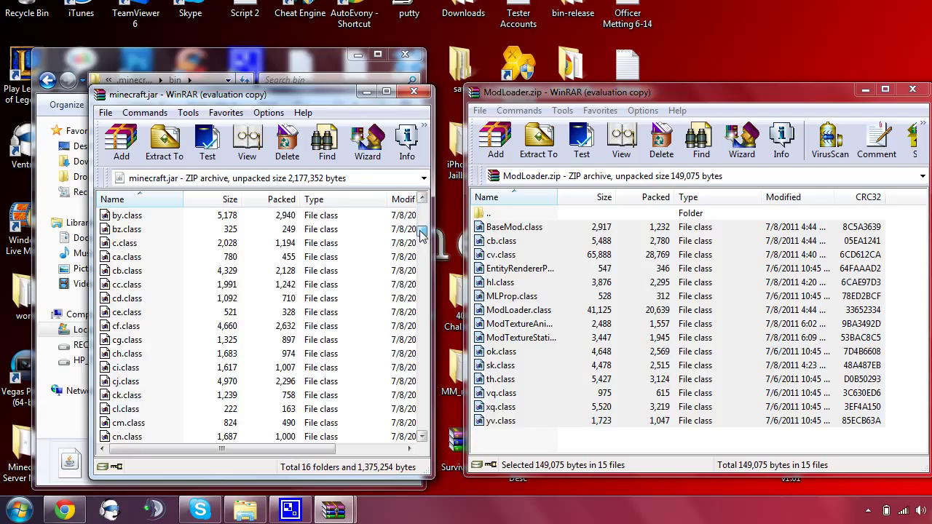
pyautogui.click(531, 230)
pyautogui.keyDown('shift'); pyautogui.click(512, 426); pyautogui.keyUp('shift')
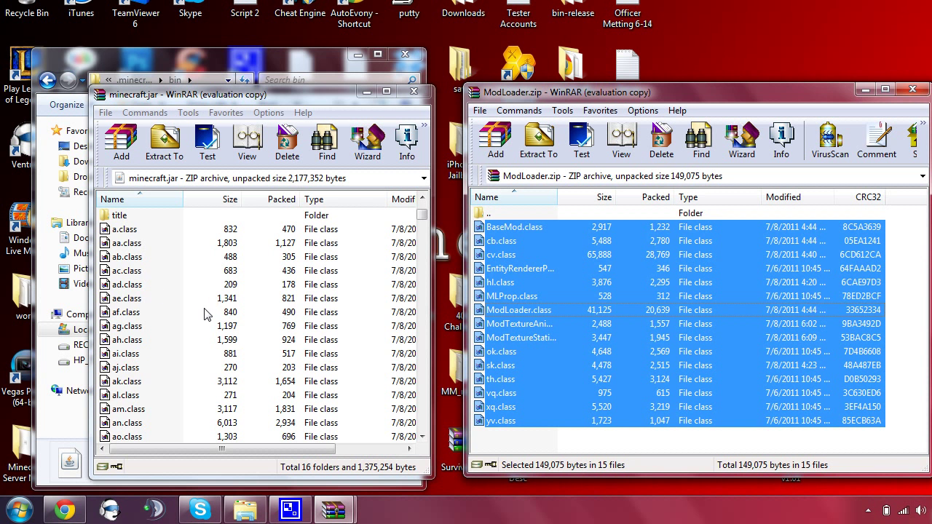
pyautogui.moveTo(206, 313); pyautogui.dragTo(207, 314)
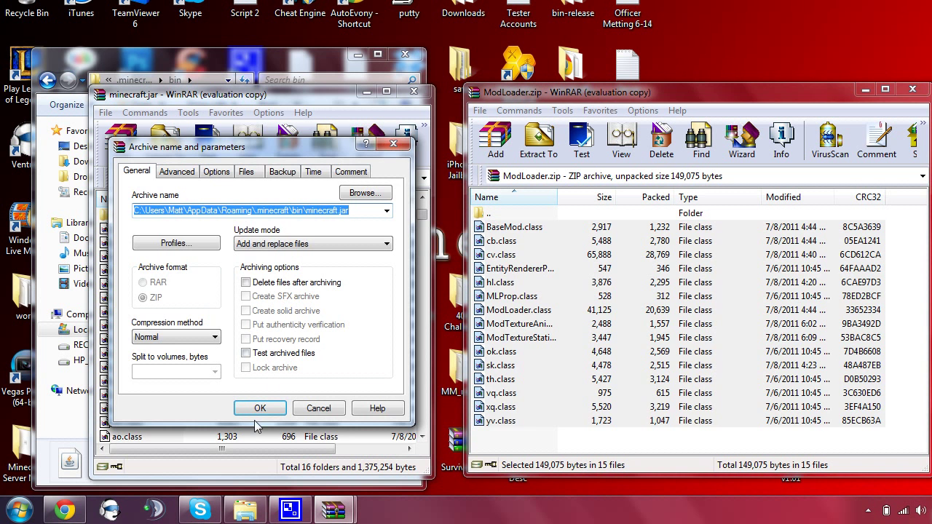
pyautogui.click(260, 408)
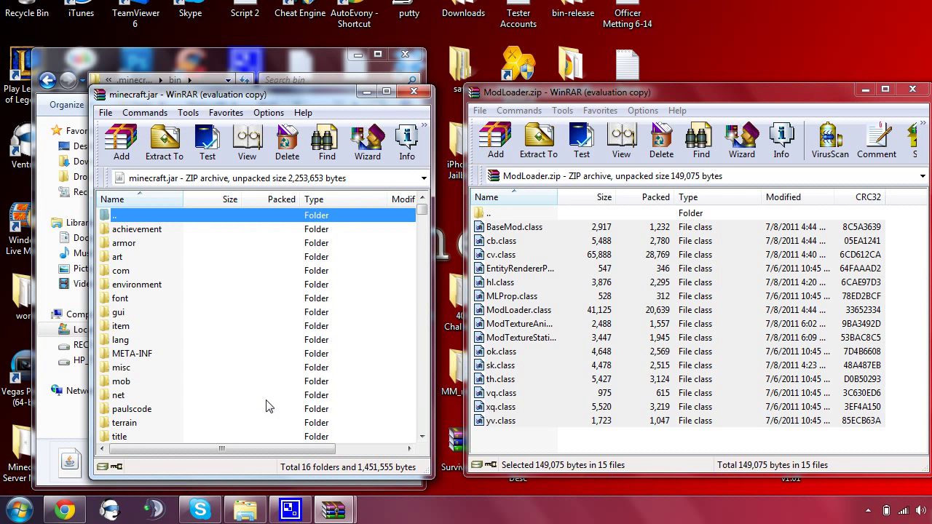
# Close ModLoader.zip, open AudioMod.zip and place its window beside minecraft.jar
pyautogui.click(900, 98)
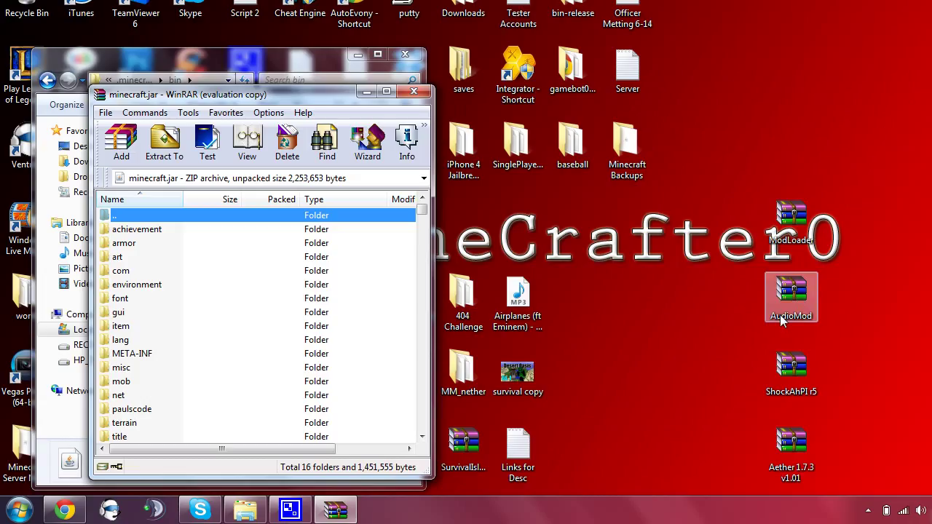
pyautogui.rightClick(801, 299)
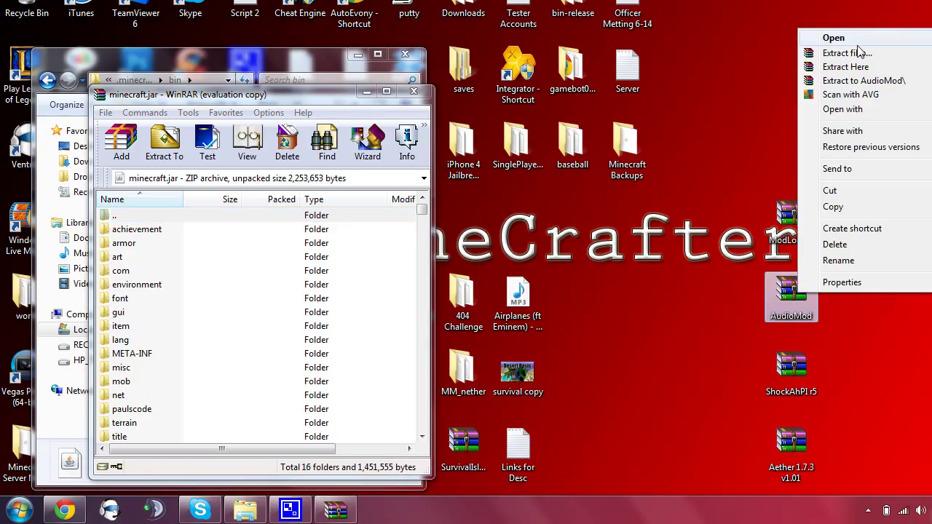
pyautogui.click(834, 38)
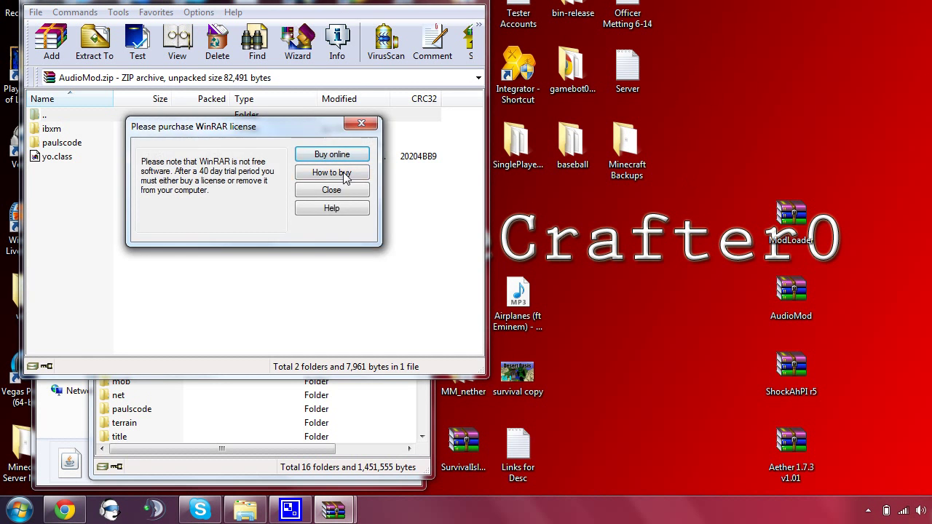
pyautogui.click(345, 190)
pyautogui.moveTo(321, 3)
pyautogui.mouseDown()
pyautogui.moveTo(654, 105)
pyautogui.moveTo(751, 101)
pyautogui.mouseUp()
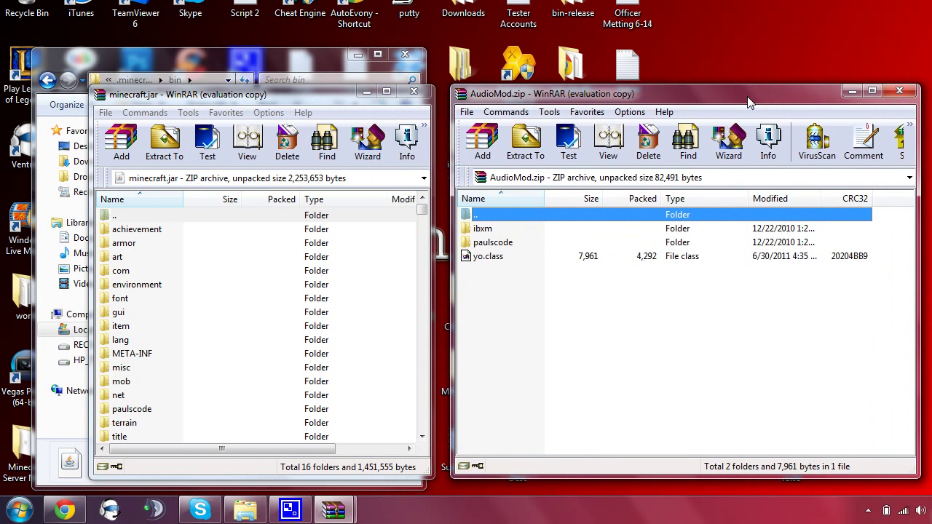
# Look inside ibxm and paulscode\sound, then return to the AudioMod.zip root
pyautogui.doubleClick(497, 230)
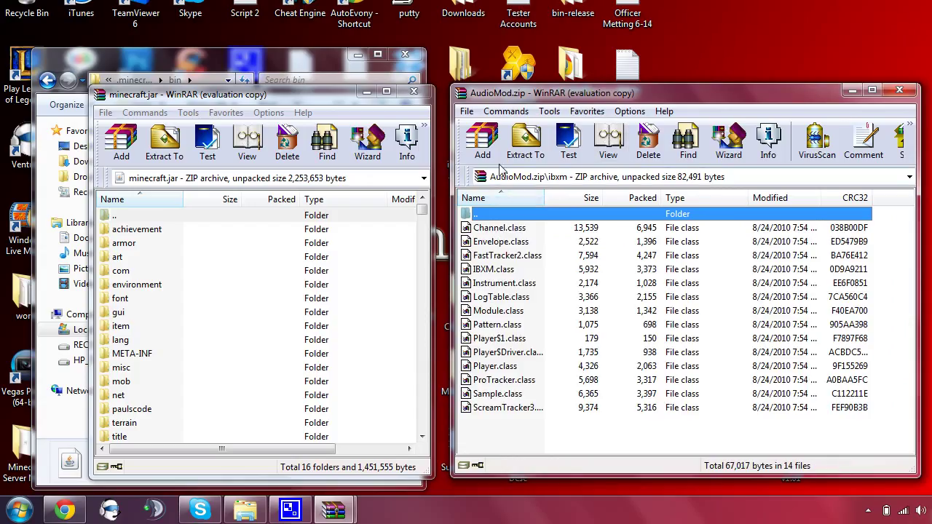
pyautogui.doubleClick(488, 216)
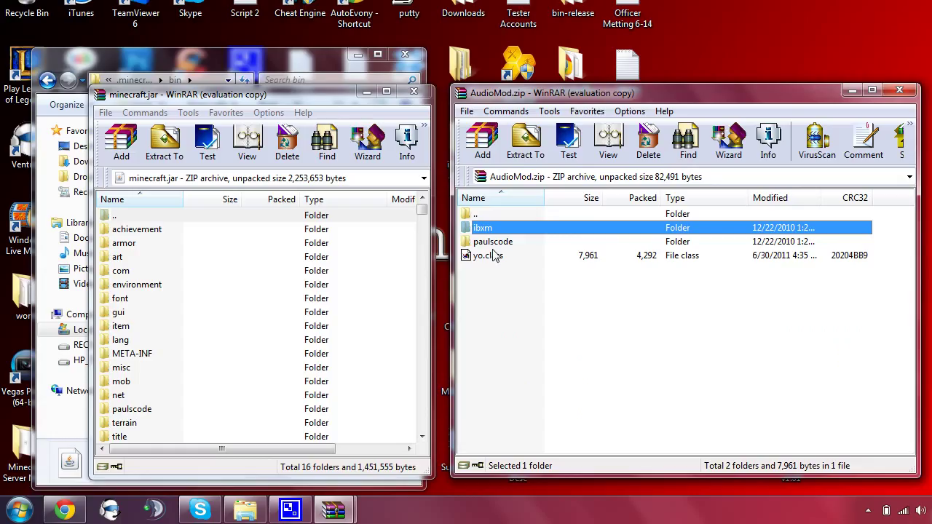
pyautogui.doubleClick(493, 242)
pyautogui.doubleClick(486, 231)
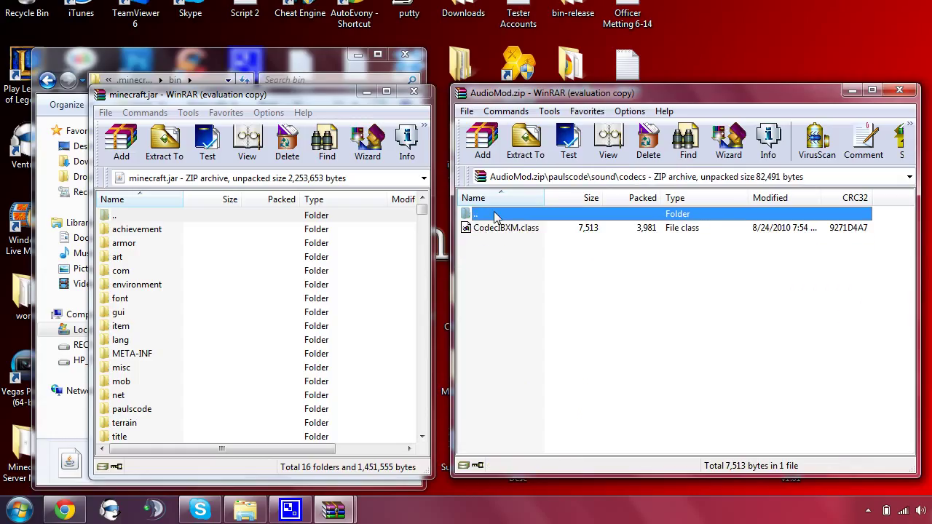
pyautogui.doubleClick(483, 216)
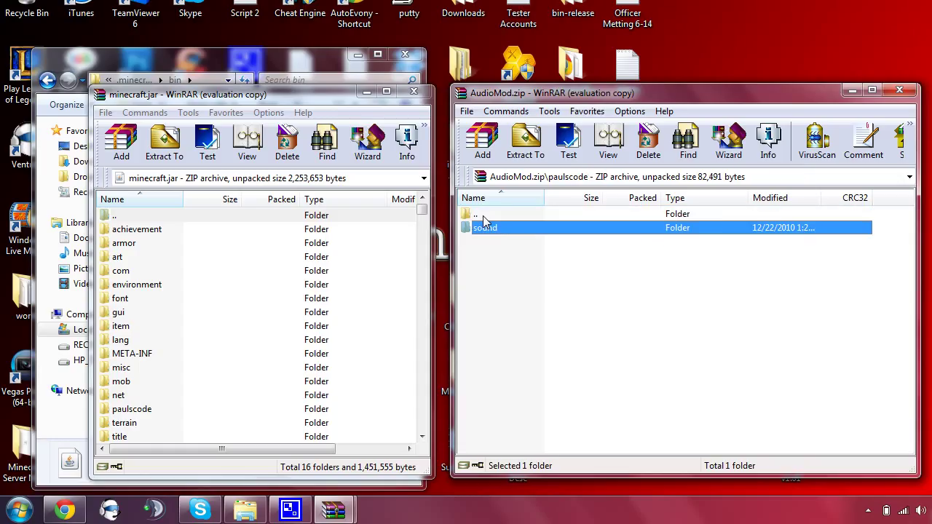
pyautogui.doubleClick(483, 216)
# Select yo.class and ibxm in AudioMod, then operate the minecraft.jar window's context menus
pyautogui.click(487, 259)
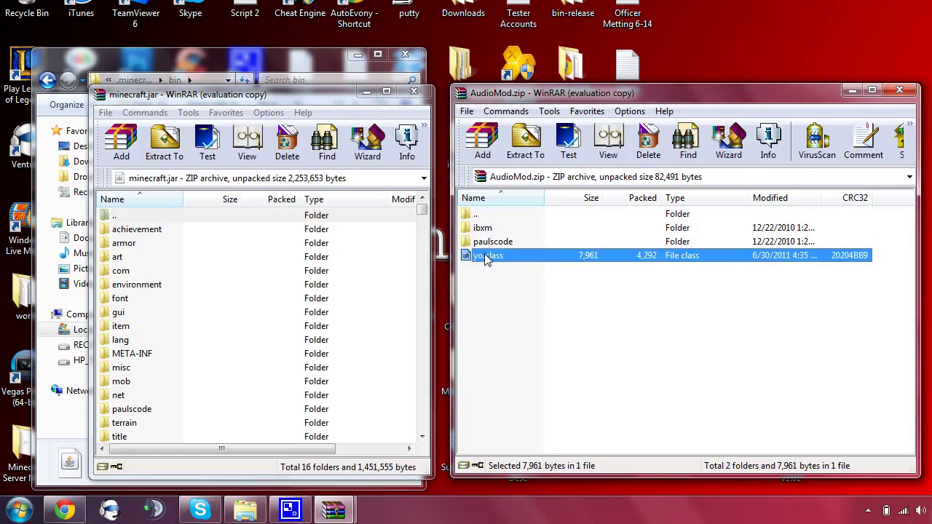
pyautogui.click(489, 229)
pyautogui.click(489, 215)
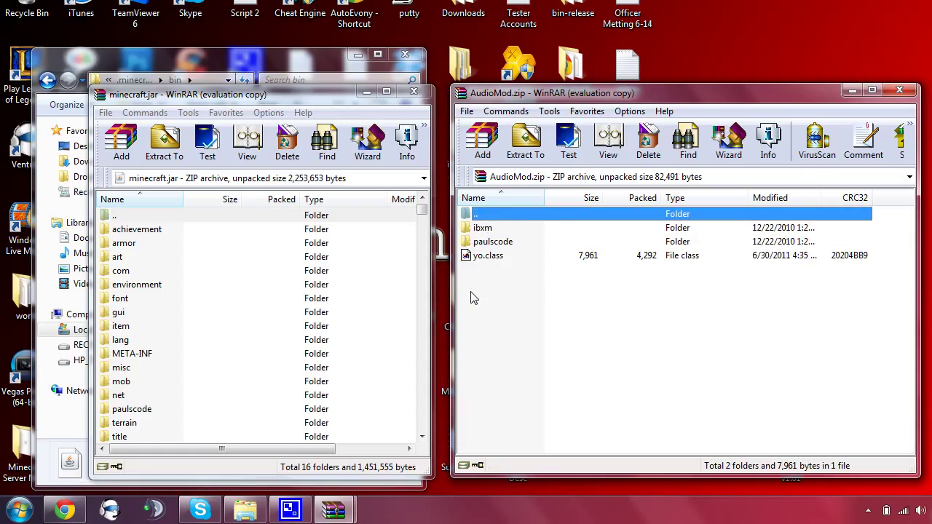
pyautogui.click(544, 179)
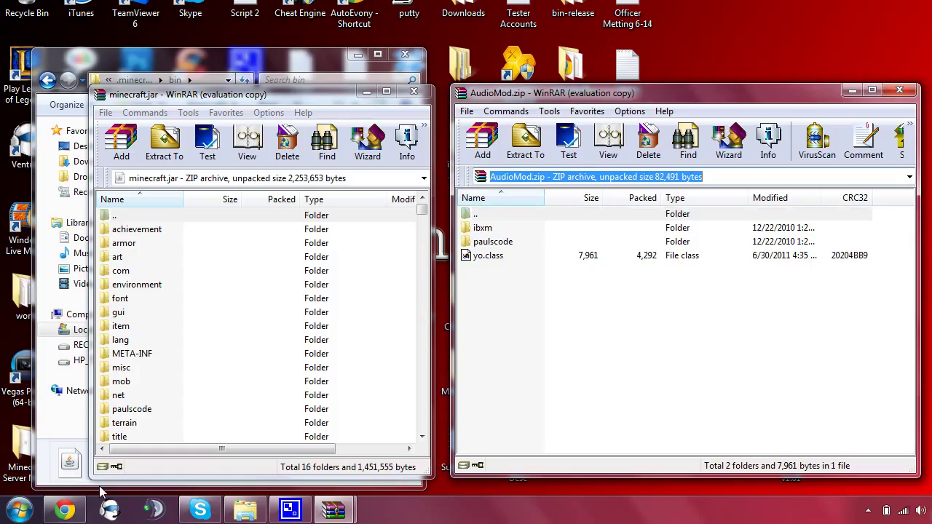
pyautogui.click(357, 474)
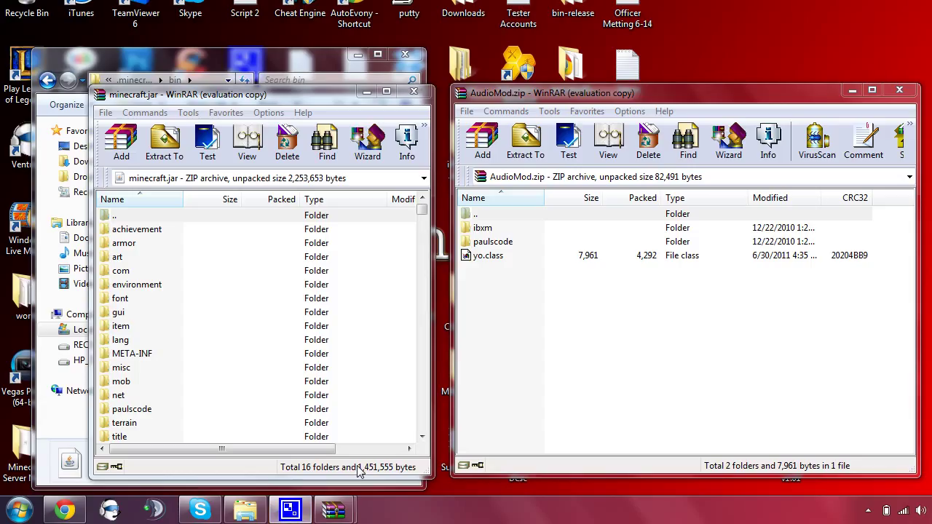
pyautogui.rightClick(284, 515)
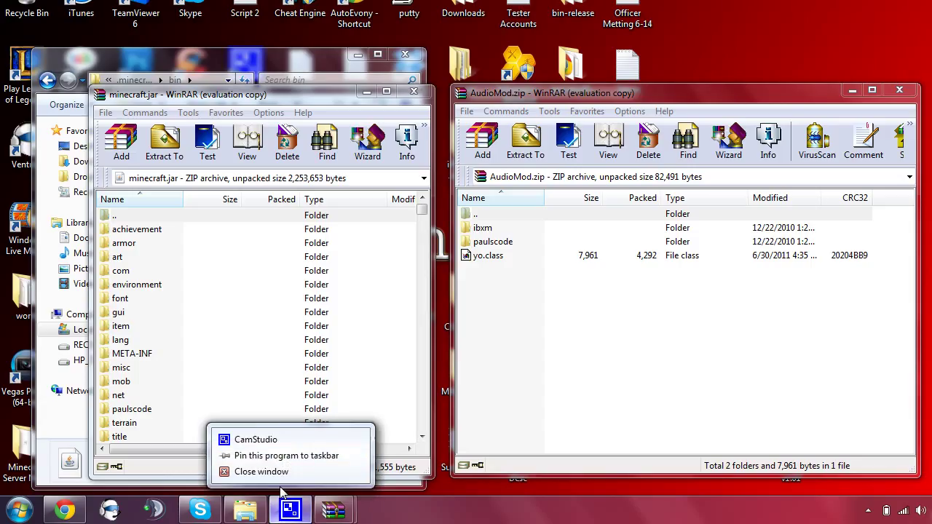
pyautogui.click(869, 511)
pyautogui.rightClick(829, 386)
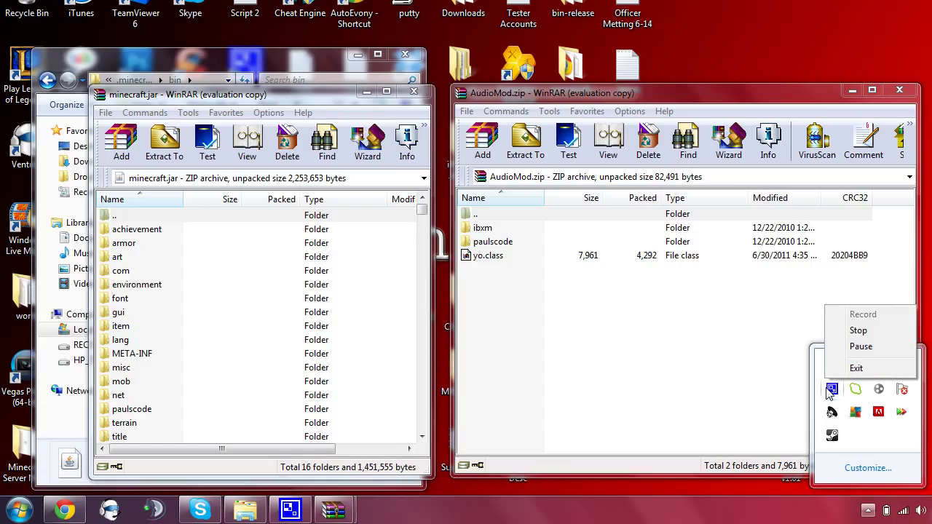
pyautogui.click(854, 347)
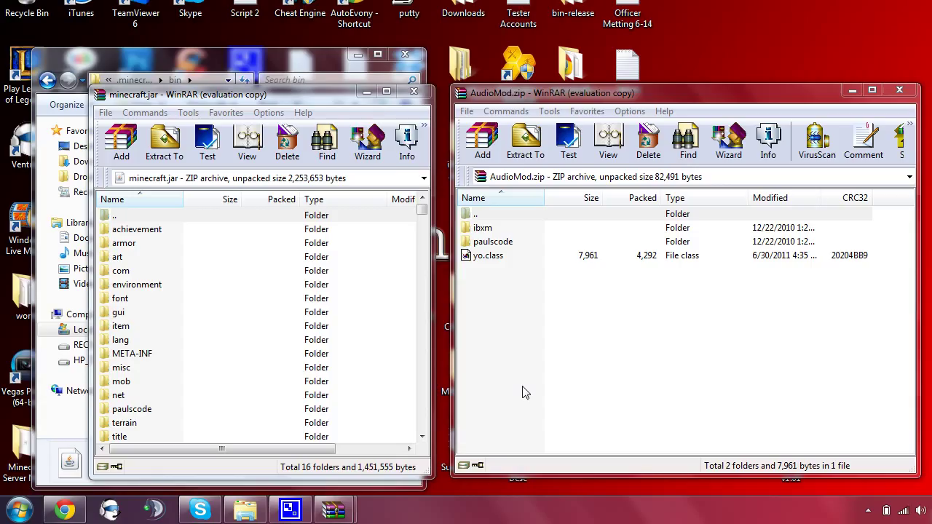
# Drag ibxm, paulscode and yo.class into minecraft.jar, confirm the add, and close AudioMod.zip
pyautogui.moveTo(421, 210)
pyautogui.mouseDown()
pyautogui.moveTo(420, 222)
pyautogui.moveTo(422, 211)
pyautogui.mouseUp()
pyautogui.click(492, 279)
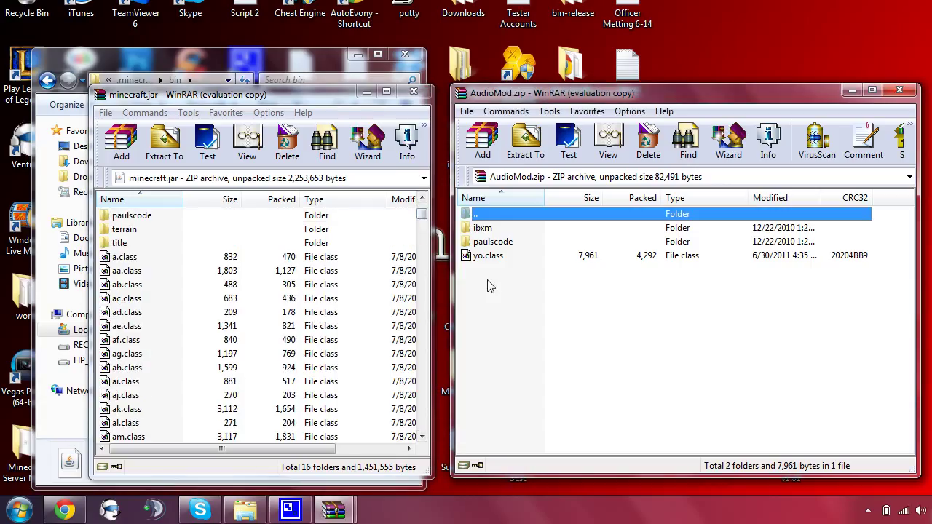
pyautogui.moveTo(492, 279); pyautogui.dragTo(500, 229)
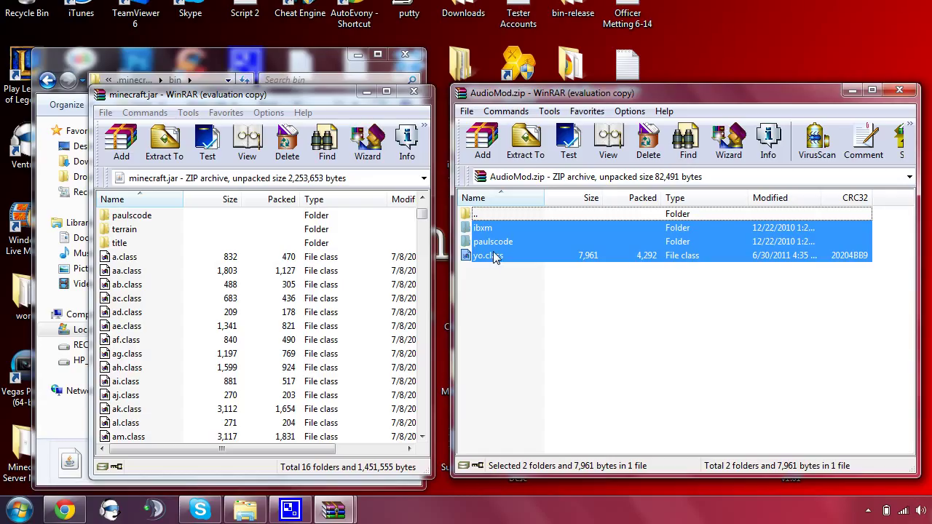
pyautogui.moveTo(494, 256); pyautogui.dragTo(503, 250)
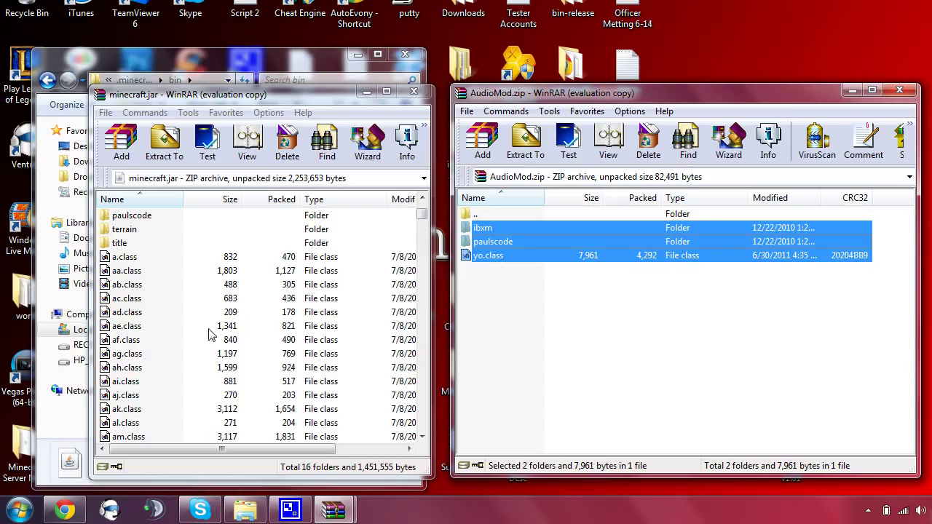
pyautogui.moveTo(207, 337); pyautogui.dragTo(208, 338)
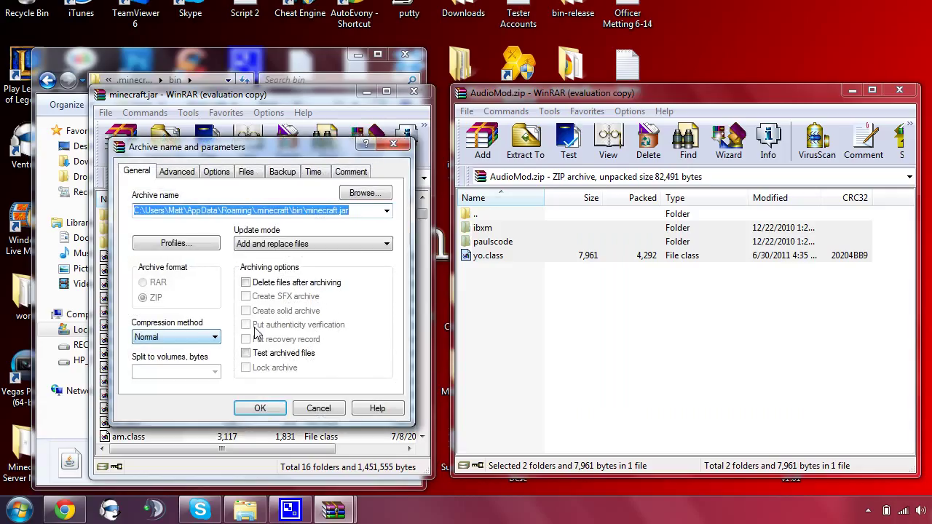
pyautogui.click(262, 409)
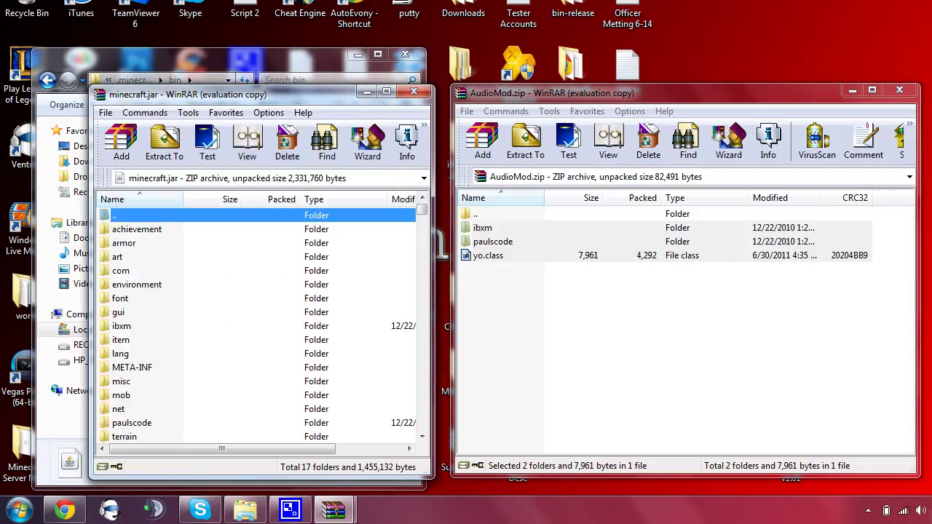
pyautogui.click(899, 90)
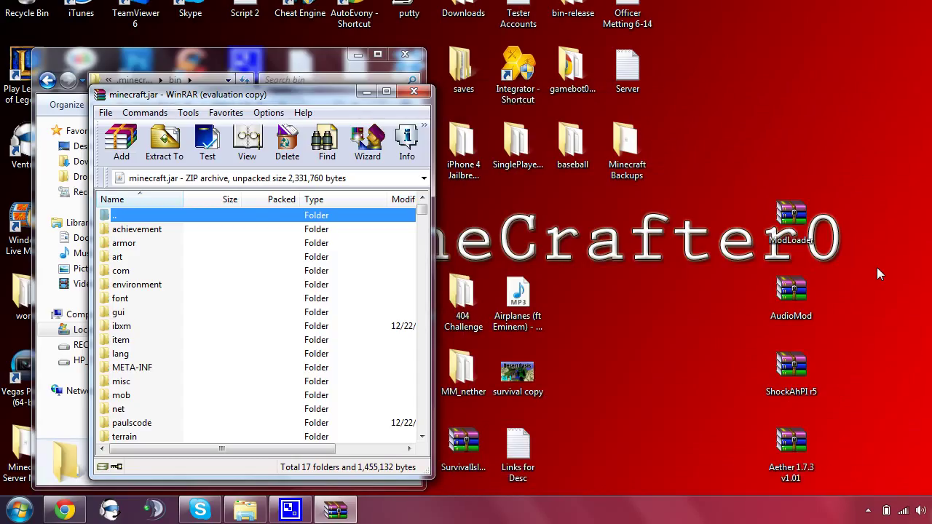
# Open the ShockAhPI r5 archive on the right side and enter its bin folder
pyautogui.rightClick(794, 371)
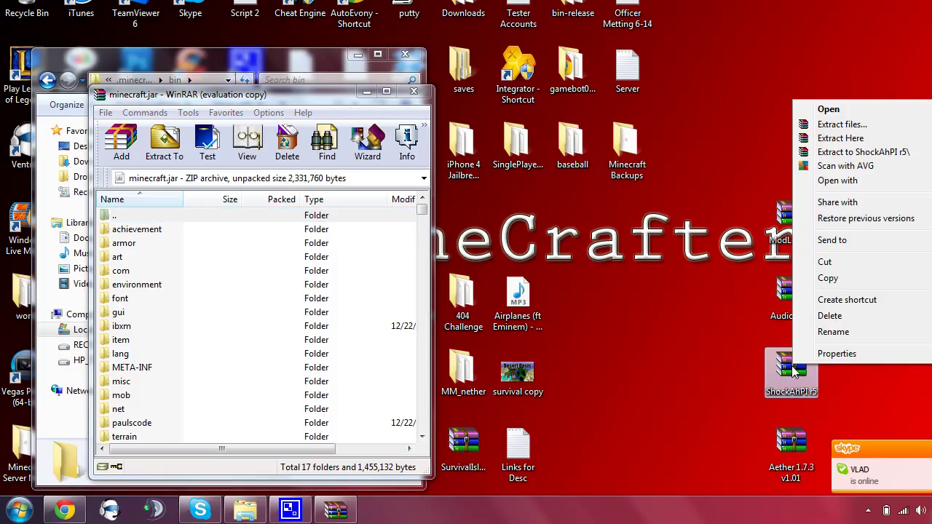
pyautogui.click(843, 114)
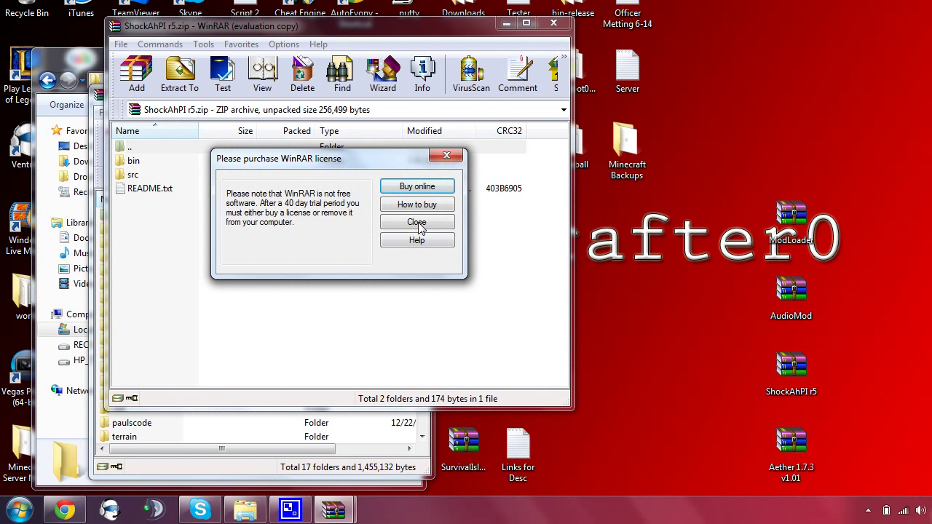
pyautogui.click(417, 223)
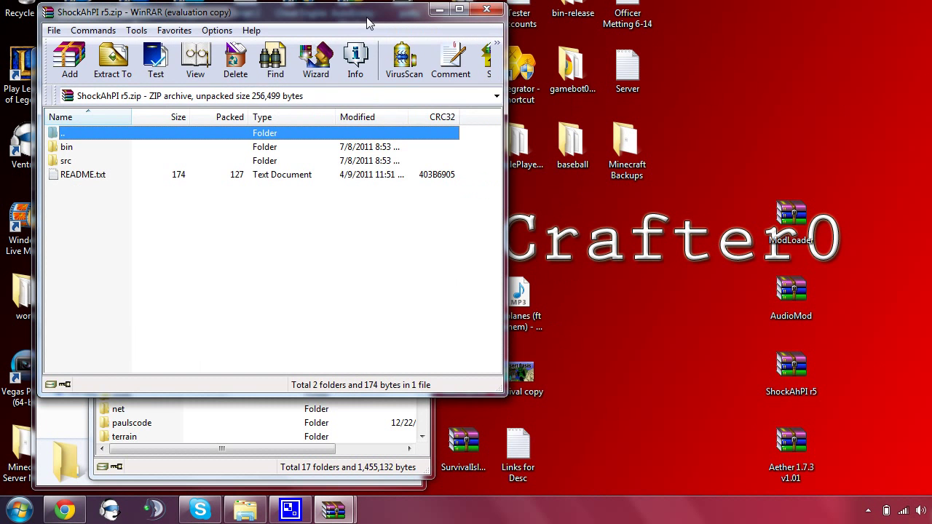
pyautogui.moveTo(354, 13)
pyautogui.mouseDown()
pyautogui.moveTo(927, 125)
pyautogui.moveTo(775, 101)
pyautogui.mouseUp()
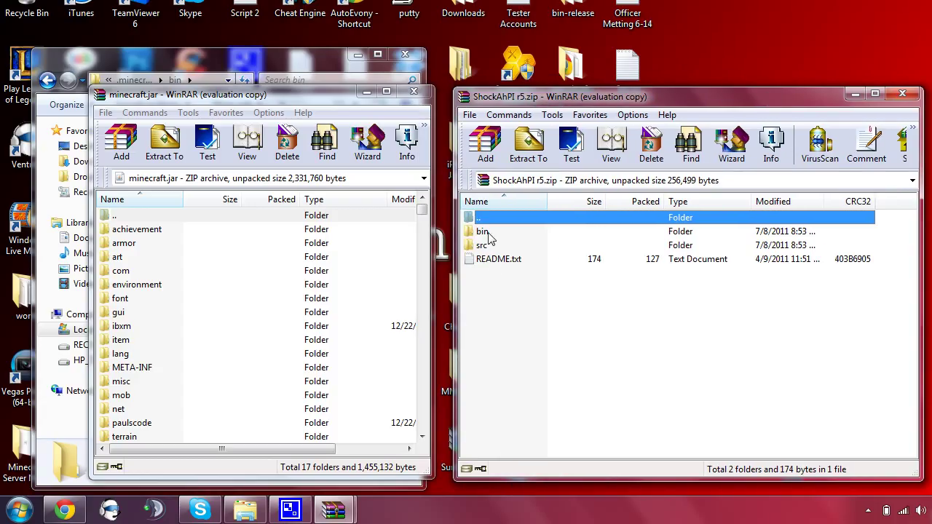
pyautogui.doubleClick(489, 233)
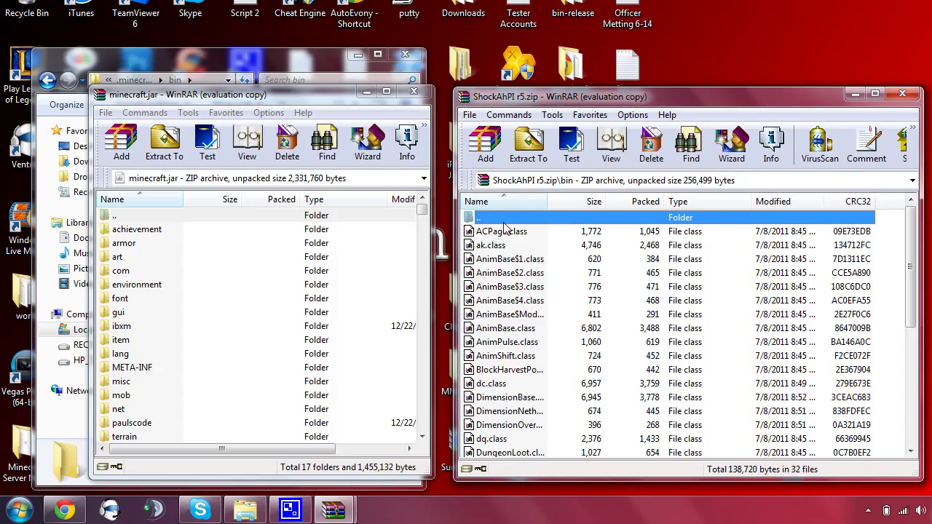
pyautogui.click(506, 233)
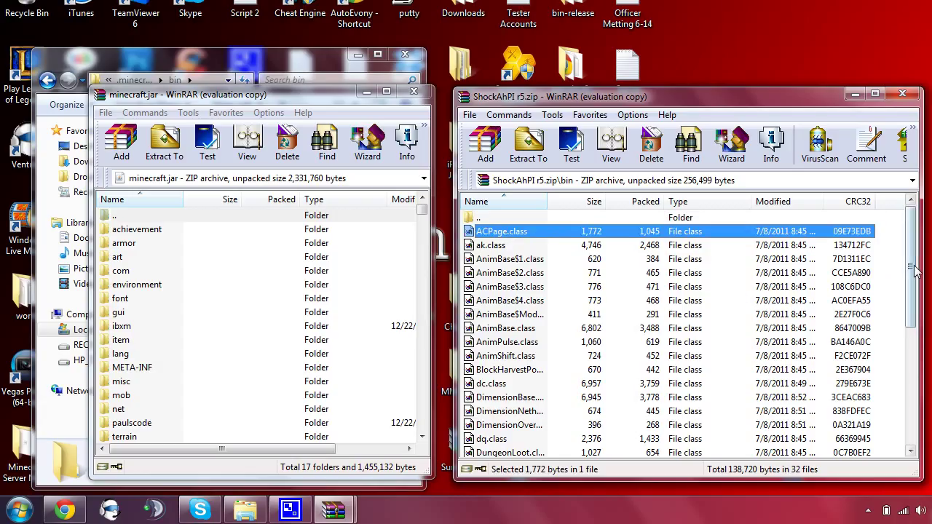
pyautogui.moveTo(910, 263); pyautogui.dragTo(887, 431)
# Select the bin class files, accidentally triggering attempts to open them
pyautogui.hotkey('ctrl', 'a')
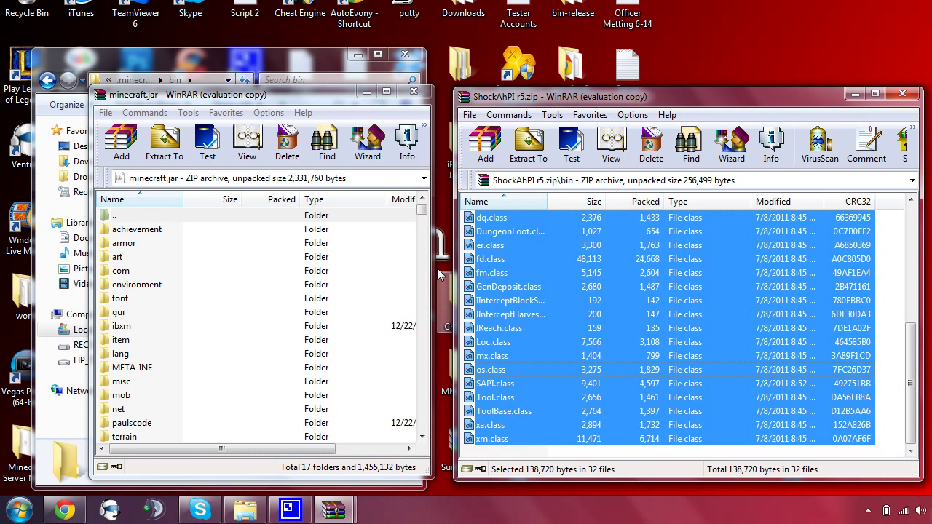
pyautogui.moveTo(608, 381); pyautogui.dragTo(435, 231)
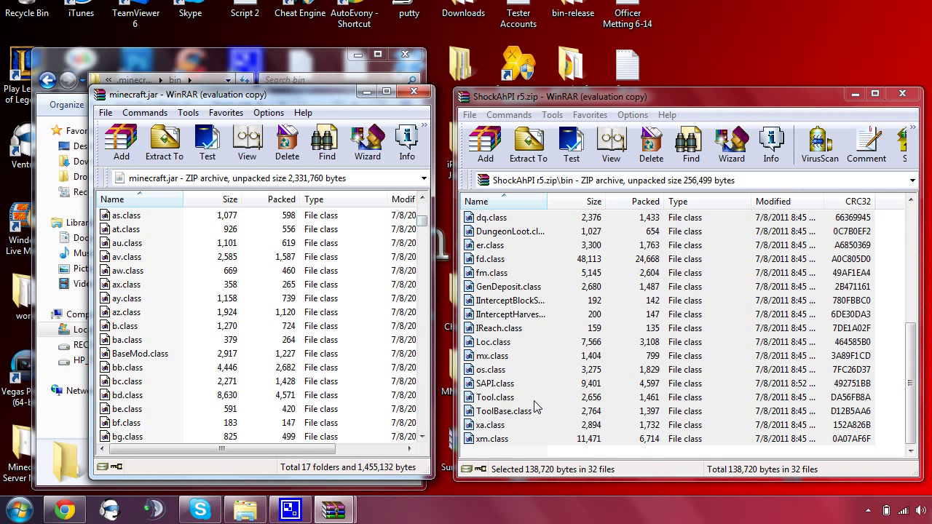
pyautogui.click(528, 439)
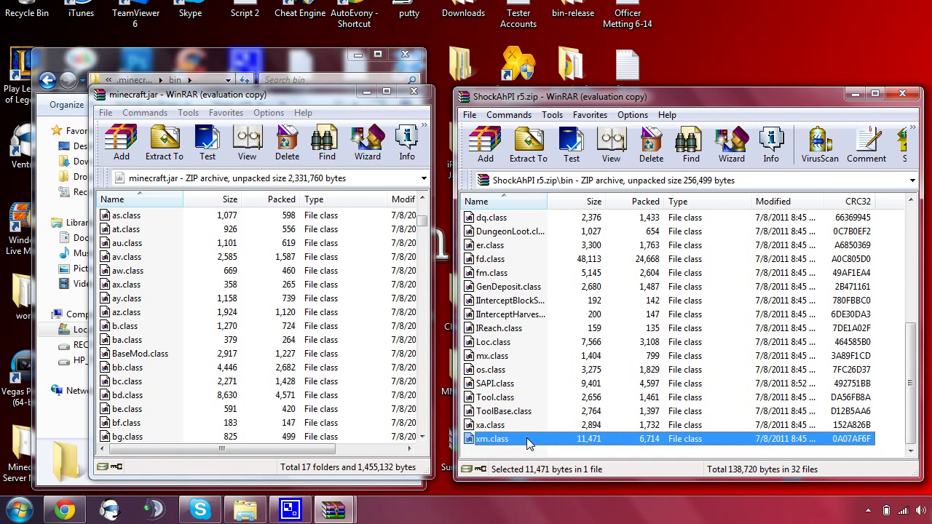
pyautogui.doubleClick(628, 384)
pyautogui.scroll(1, 627, 382)
pyautogui.click(627, 382)
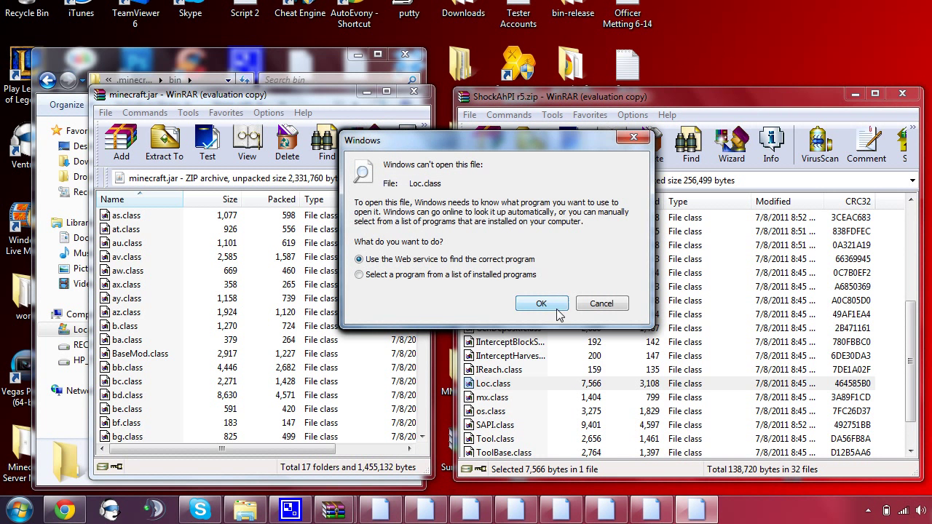
# Dismiss all the can't-open-file errors, including the one for Loc.class
pyautogui.click(593, 305)
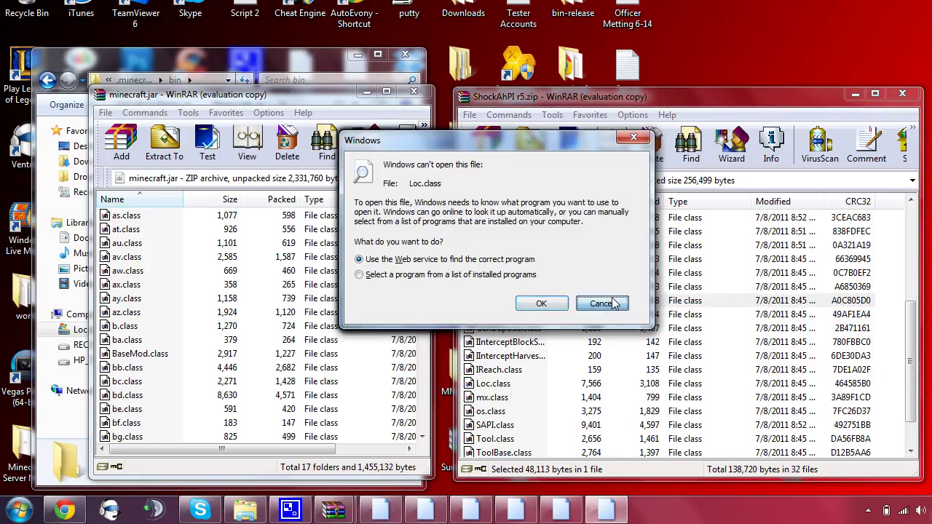
pyautogui.click(611, 300)
pyautogui.click(430, 145)
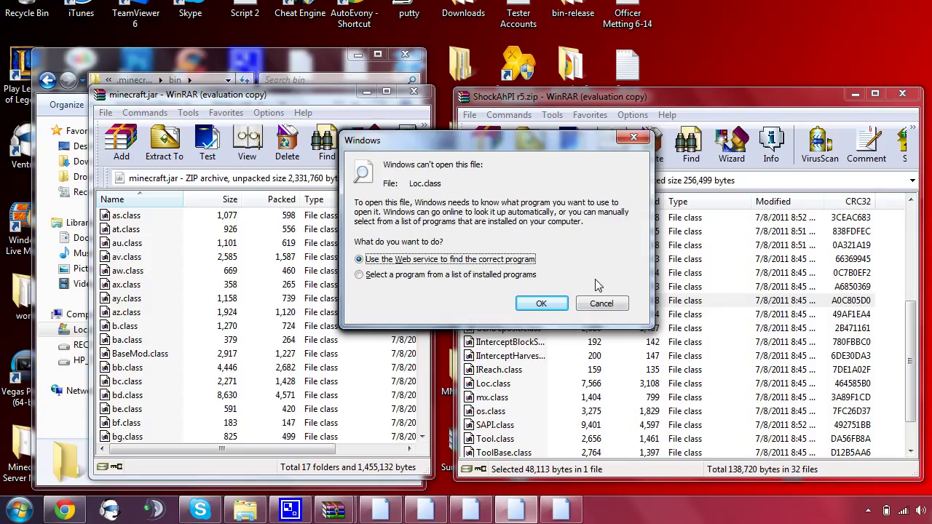
pyautogui.click(601, 304)
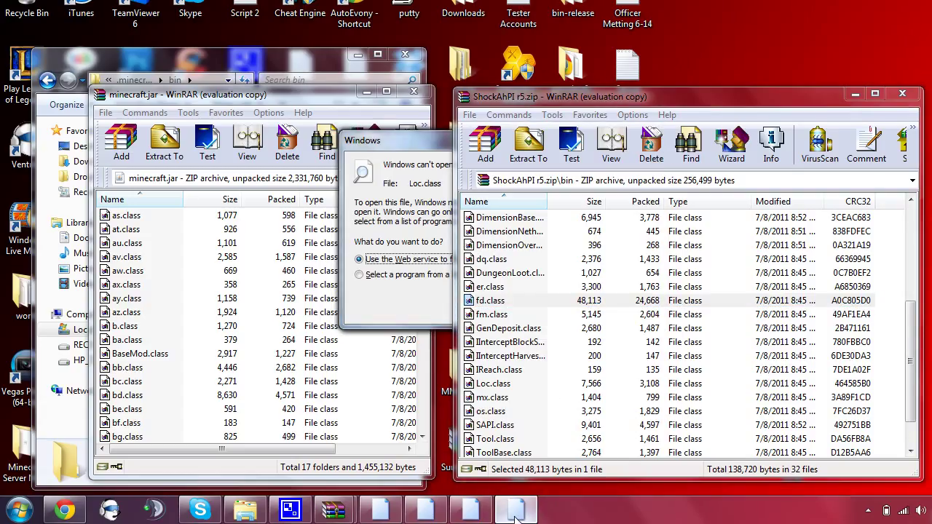
pyautogui.click(515, 479)
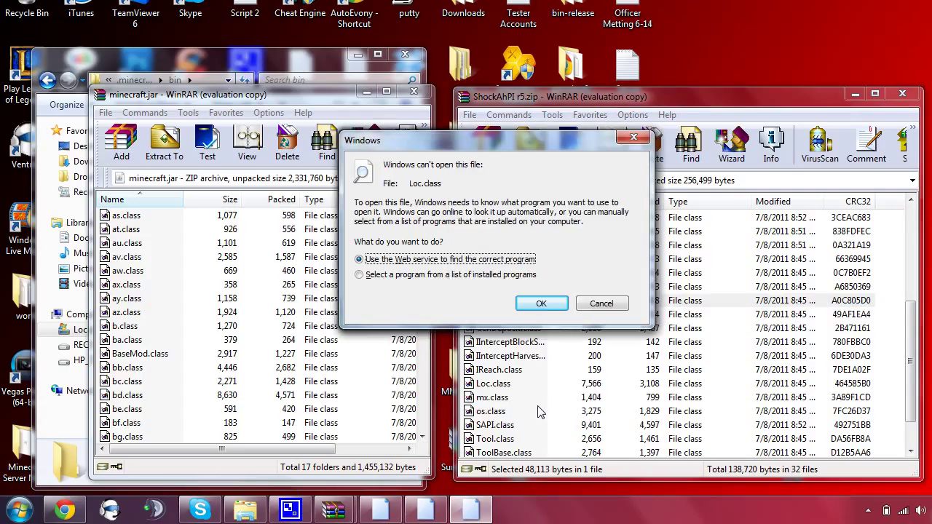
pyautogui.click(601, 303)
pyautogui.click(462, 305)
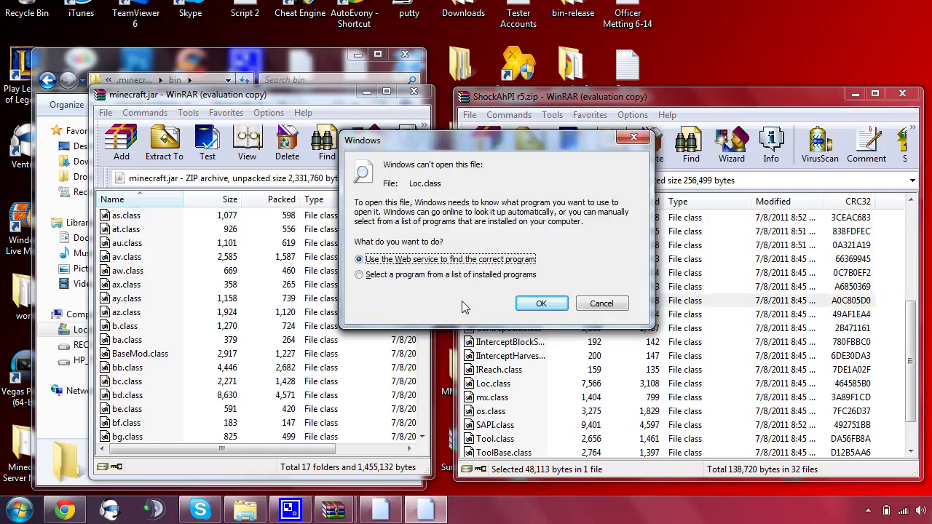
pyautogui.click(602, 304)
pyautogui.click(601, 304)
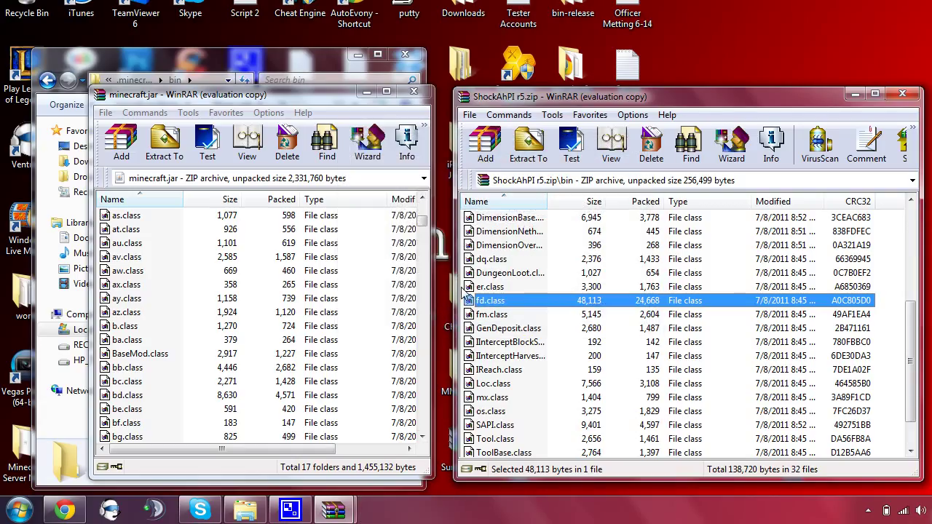
# Select all 32 bin class files and confirm adding them to minecraft.jar
pyautogui.scroll(-1, 916, 327)
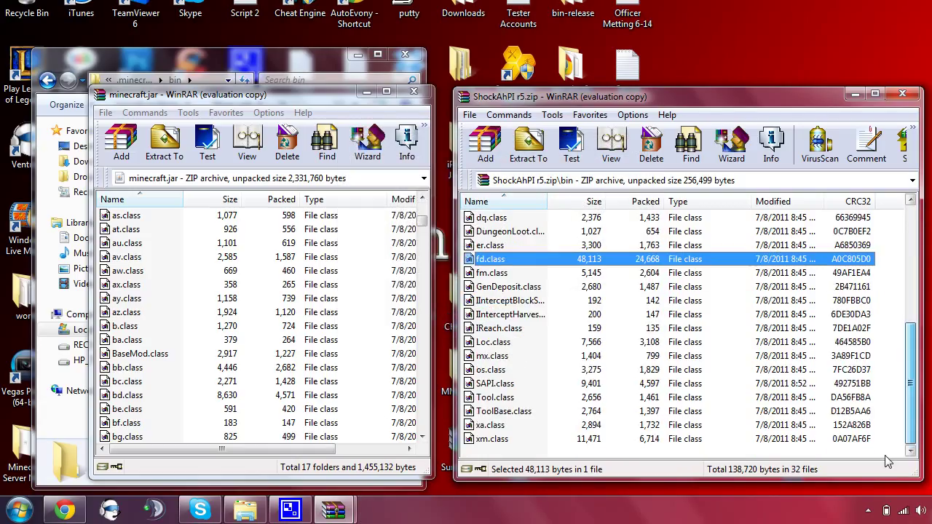
pyautogui.keyDown('shift'); pyautogui.click(677, 439); pyautogui.keyUp('shift')
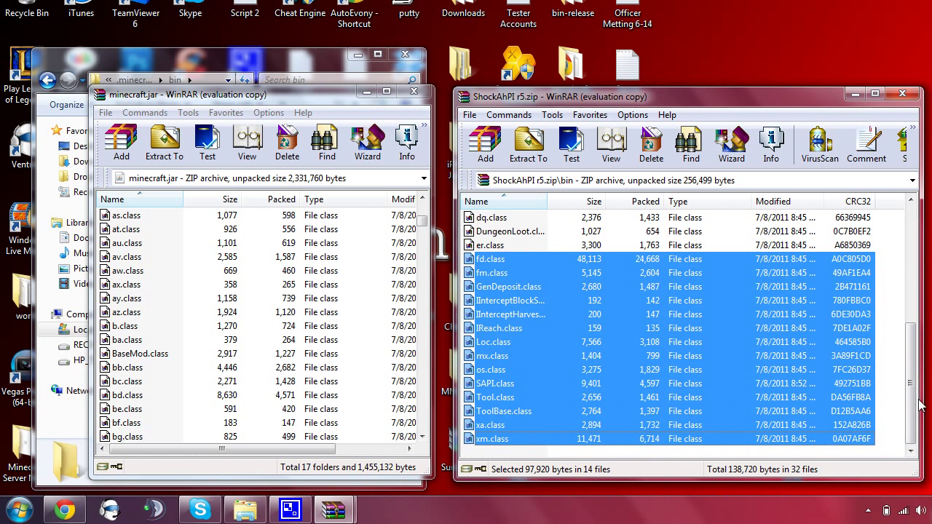
pyautogui.moveTo(911, 389); pyautogui.dragTo(912, 276)
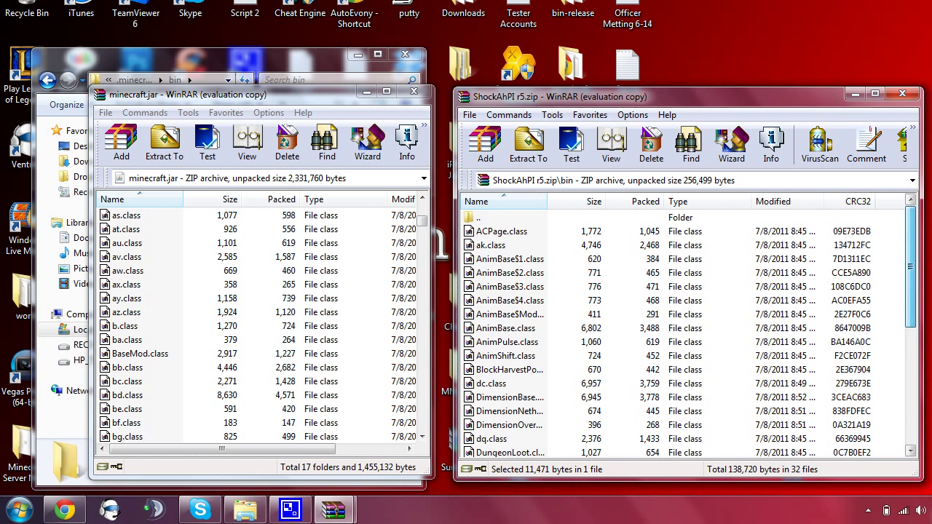
pyautogui.hotkey('ctrl', 'a')
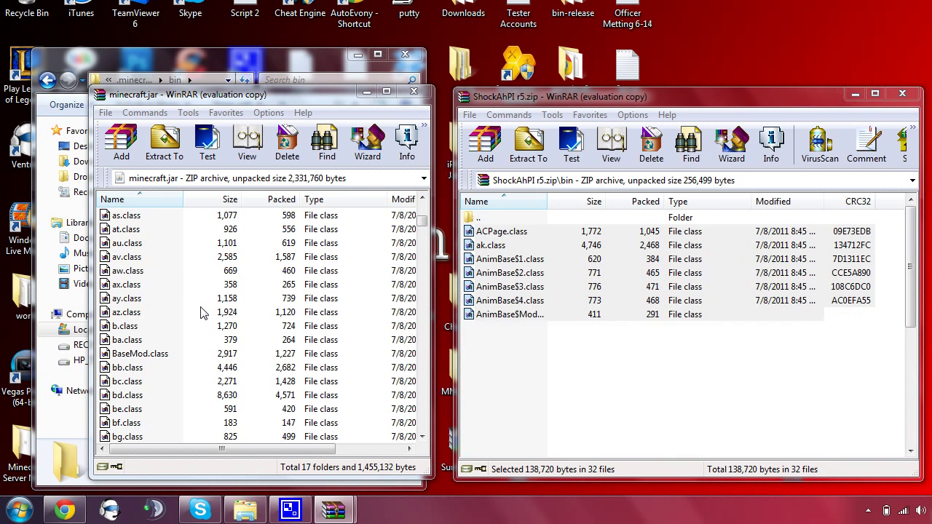
pyautogui.click(255, 409)
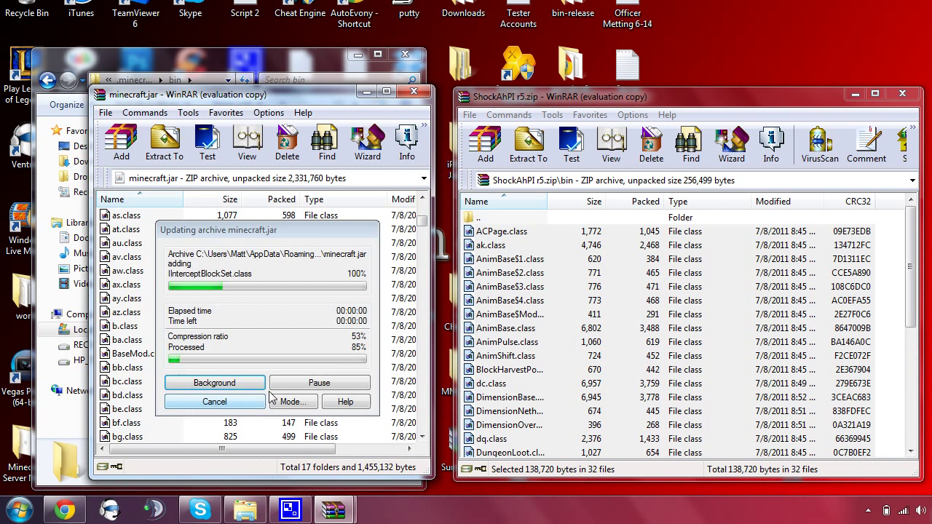
# Close ShockAhPI and open the Jar folder of the Aether 1.7.3 v1.01 archive
pyautogui.click(906, 96)
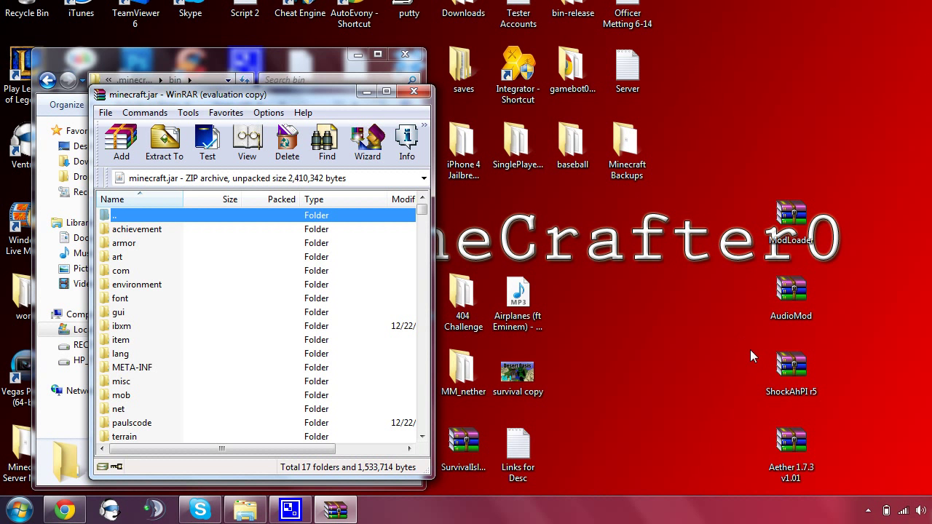
pyautogui.rightClick(796, 448)
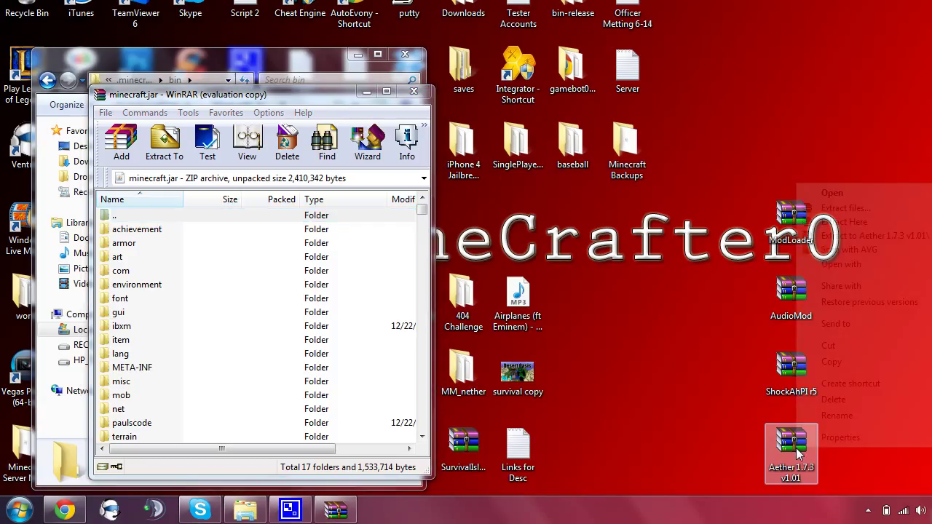
pyautogui.click(758, 194)
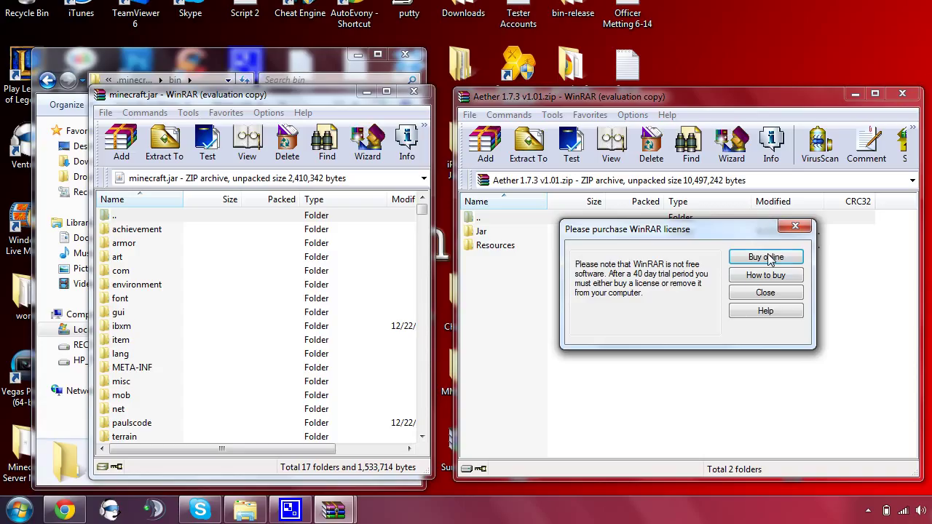
pyautogui.click(760, 292)
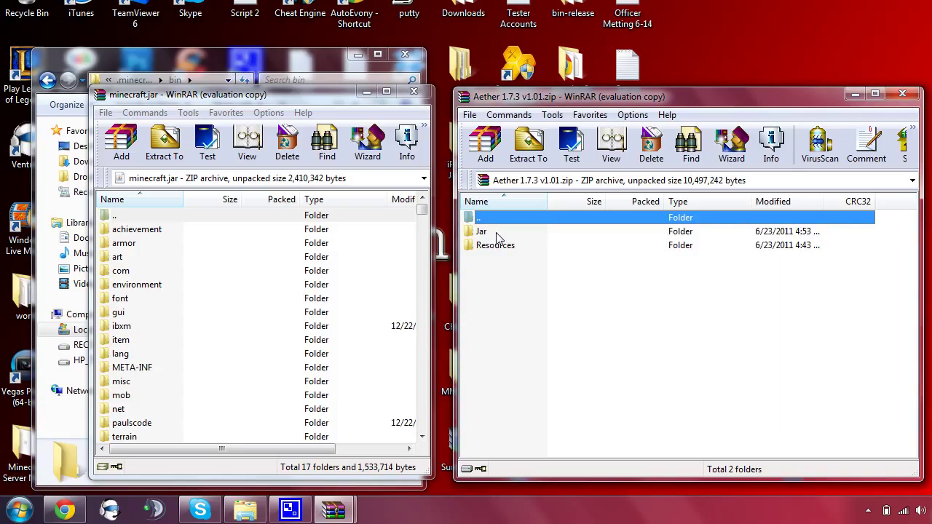
pyautogui.doubleClick(490, 232)
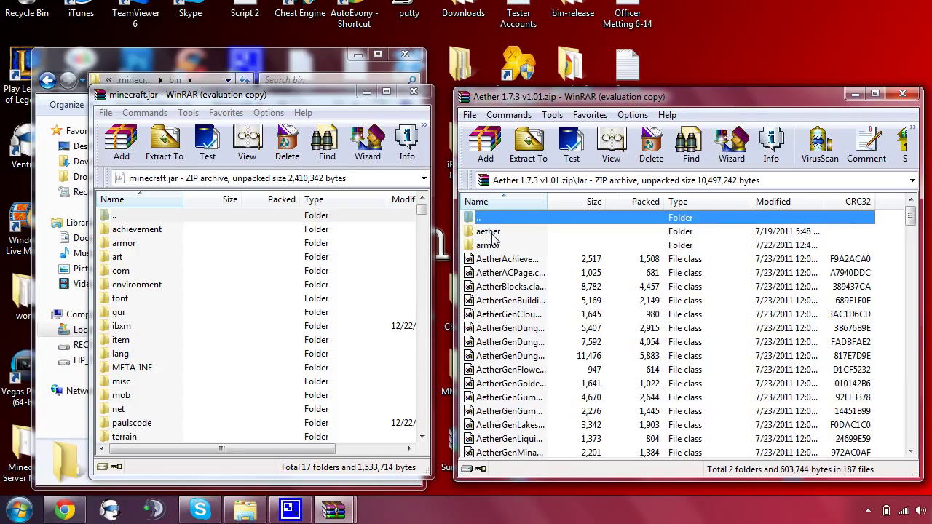
# Select all 187 items in the Jar folder and drag them into minecraft.jar
pyautogui.click(492, 233)
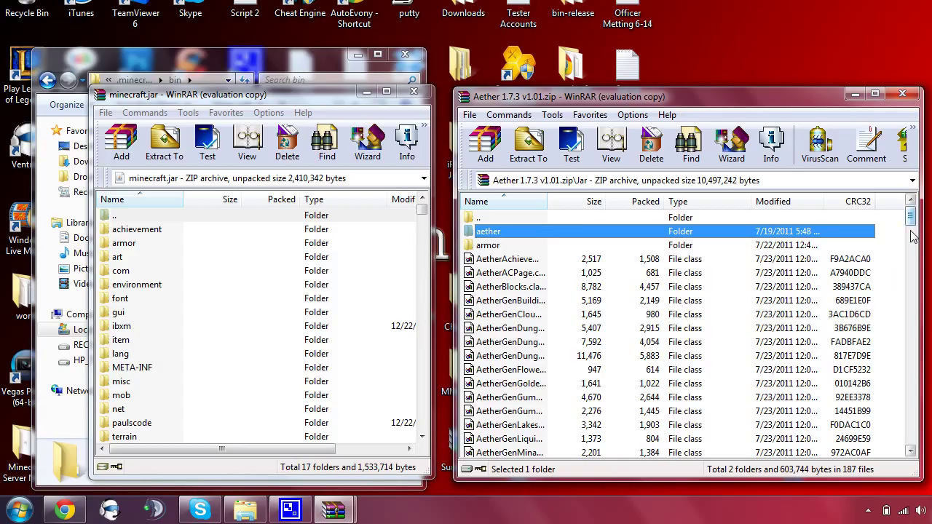
pyautogui.moveTo(911, 233); pyautogui.dragTo(910, 444)
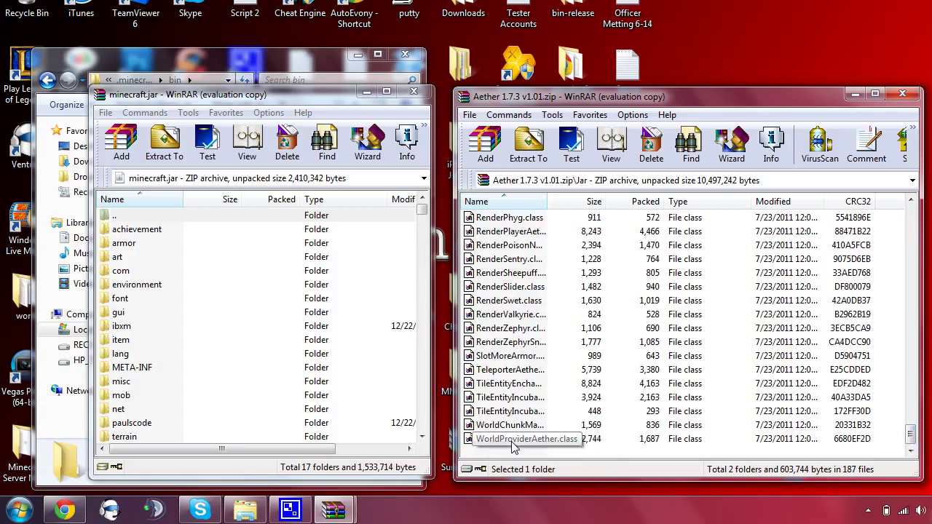
pyautogui.hotkey('ctrl', 'a')
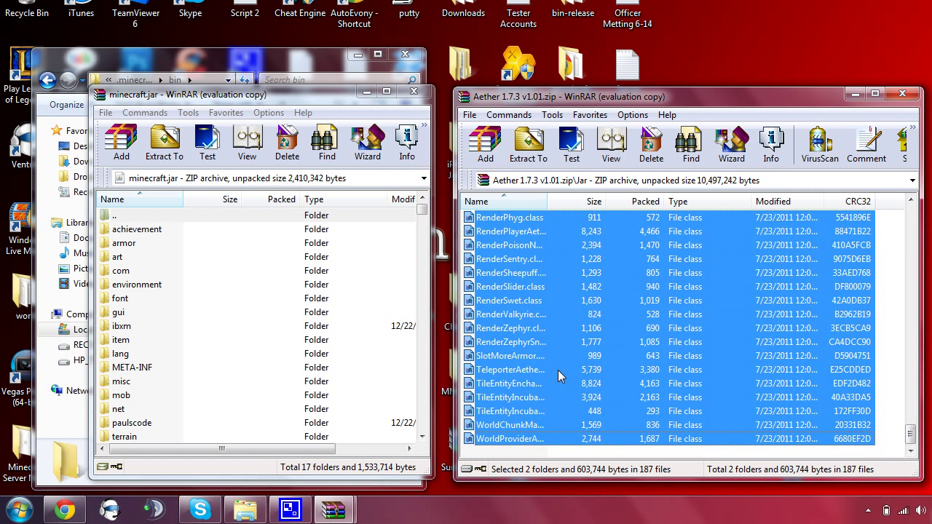
pyautogui.click(555, 371)
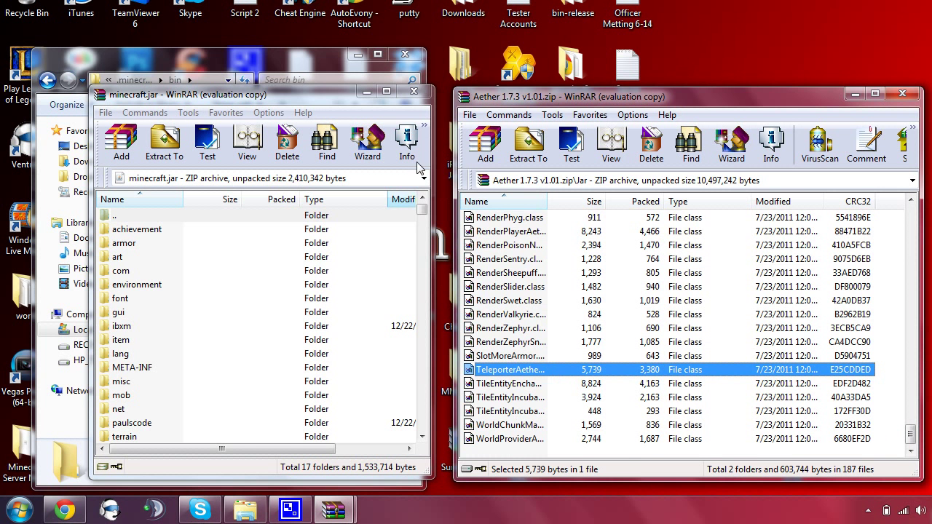
pyautogui.moveTo(422, 209); pyautogui.dragTo(422, 214)
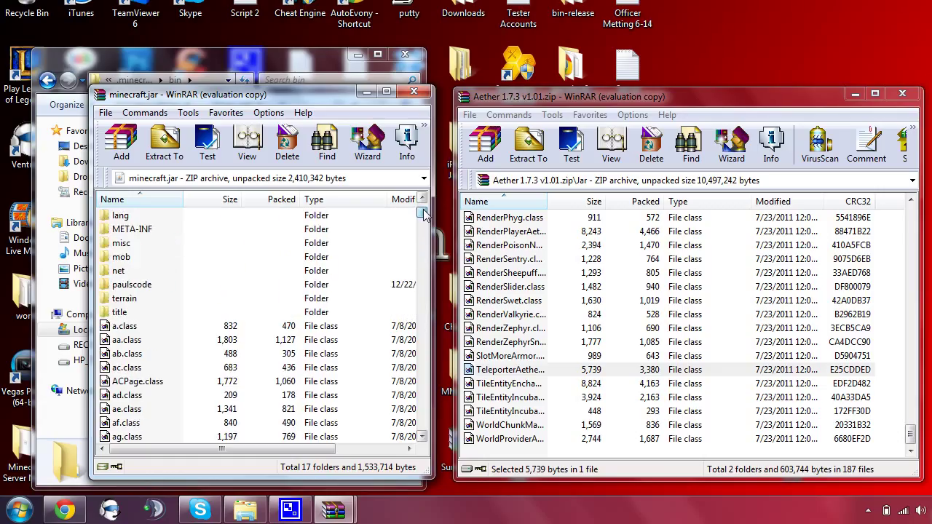
pyautogui.click(665, 438)
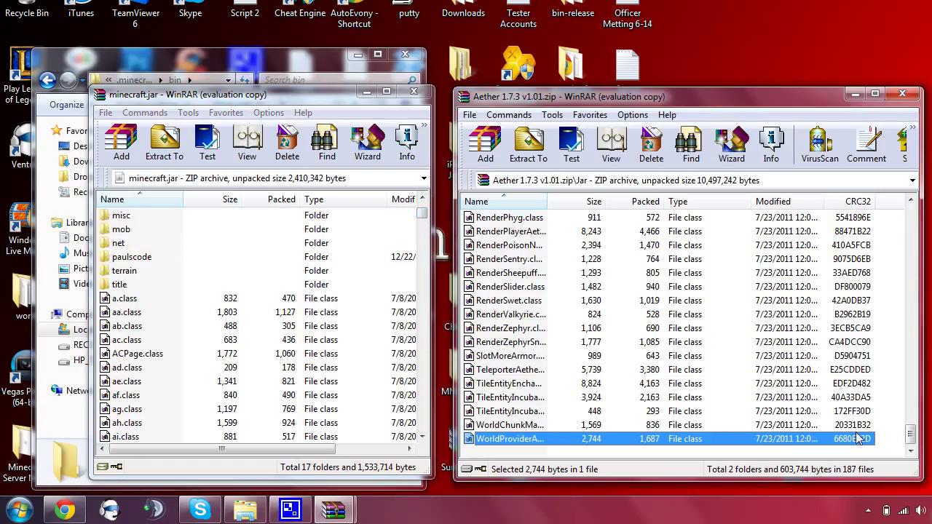
pyautogui.moveTo(914, 434); pyautogui.dragTo(911, 217)
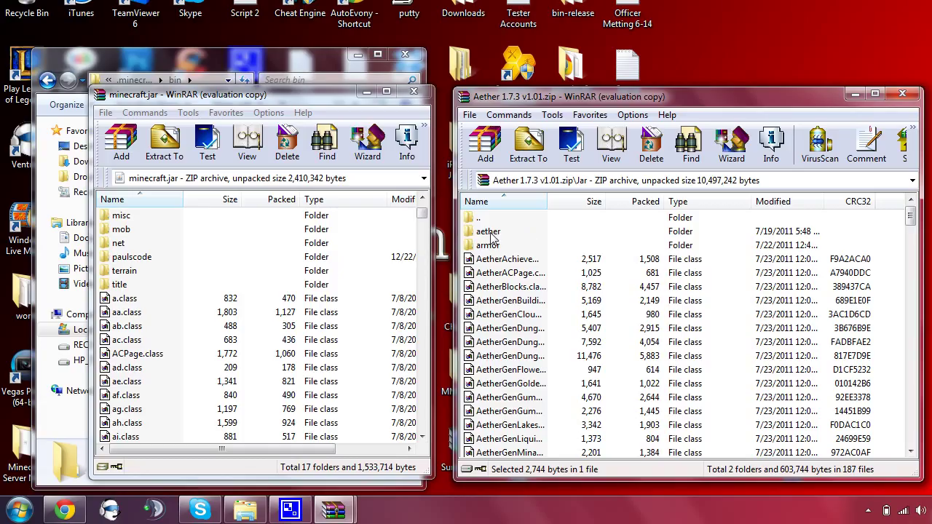
pyautogui.hotkey('ctrl', 'a')
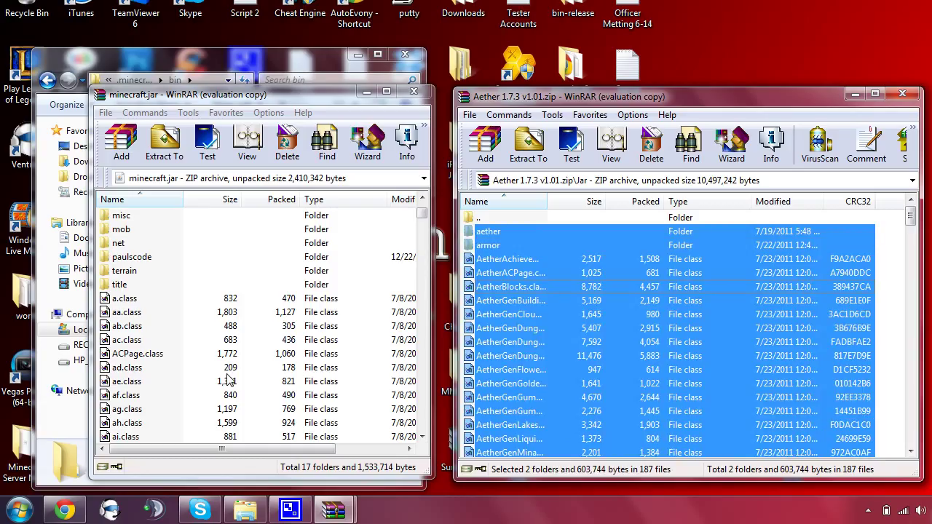
pyautogui.moveTo(228, 380); pyautogui.dragTo(228, 380)
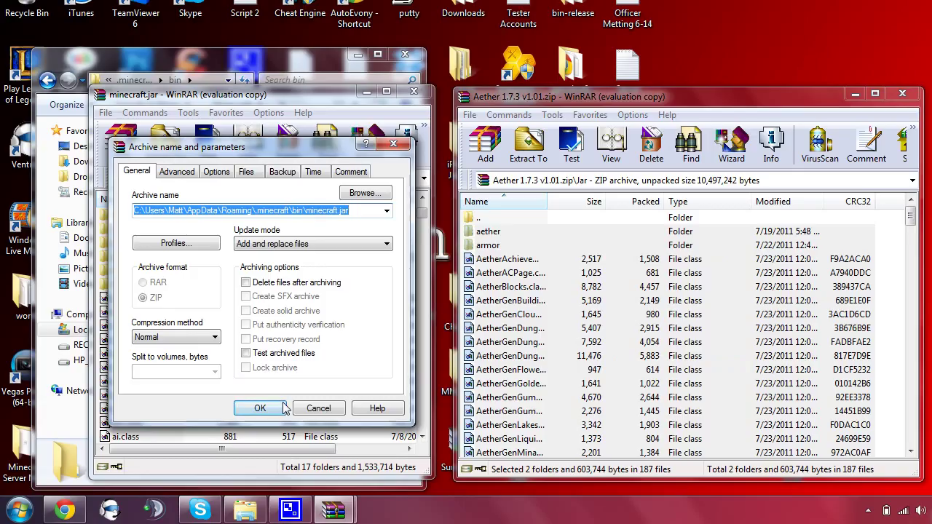
# Confirm adding the Aether files, close the Aether archive, and select META-INF in minecraft.jar
pyautogui.click(260, 409)
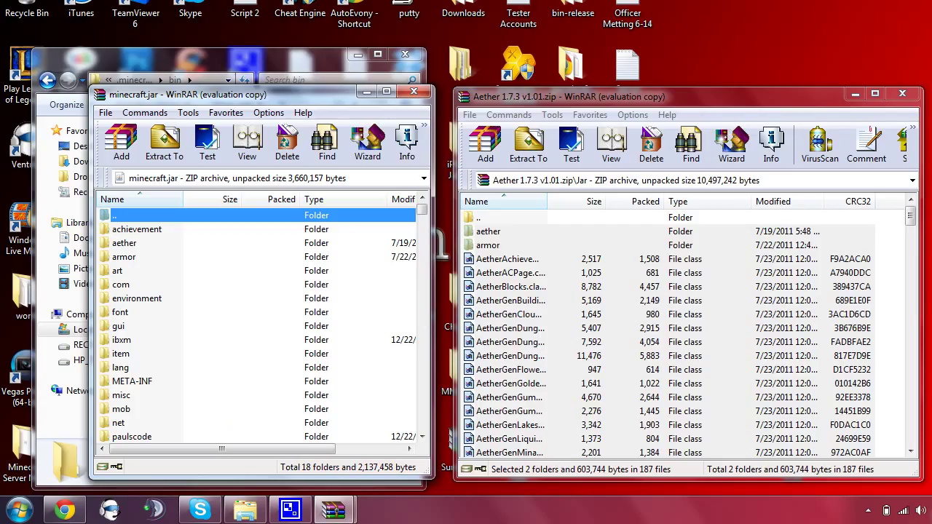
pyautogui.click(903, 93)
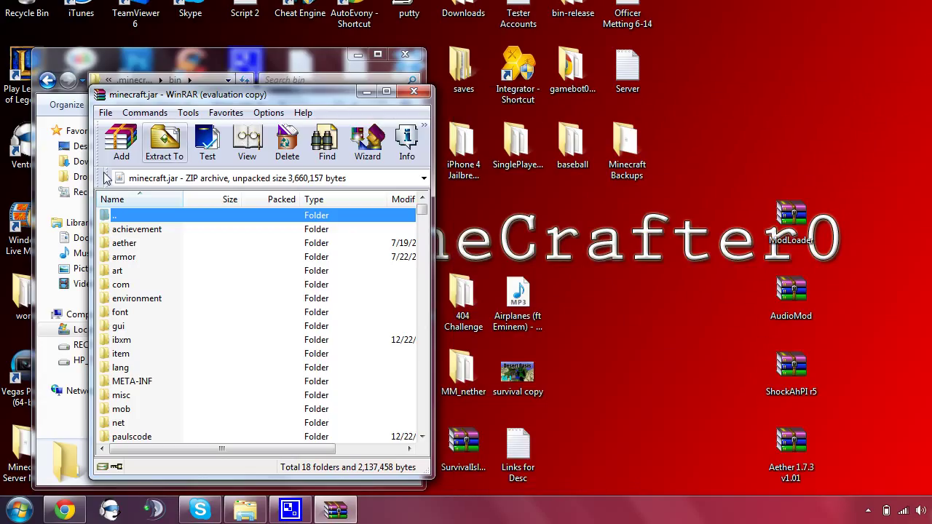
pyautogui.scroll(-1, 223, 269)
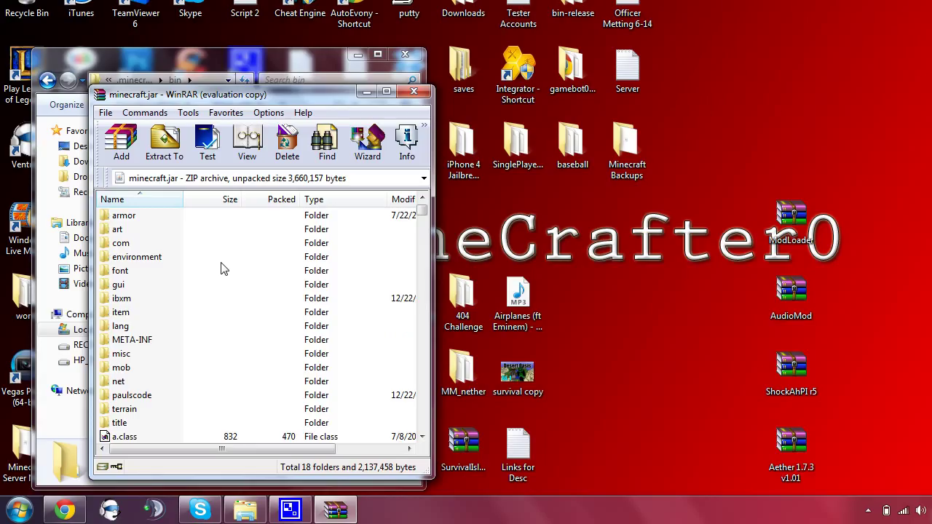
pyautogui.click(138, 343)
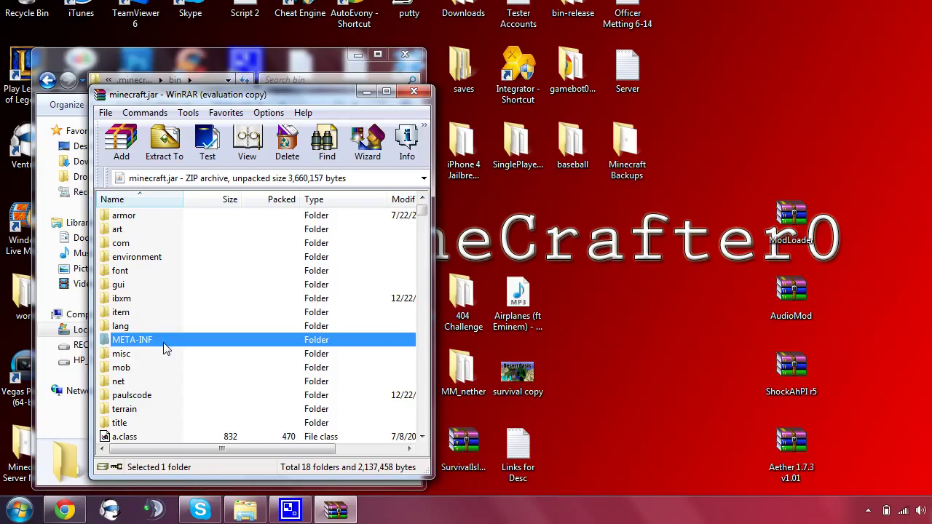
pyautogui.scroll(1, 161, 338)
pyautogui.scroll(-1, 162, 338)
# Delete the META-INF folder from minecraft.jar, backing out of an accidental rename first
pyautogui.rightClick(163, 341)
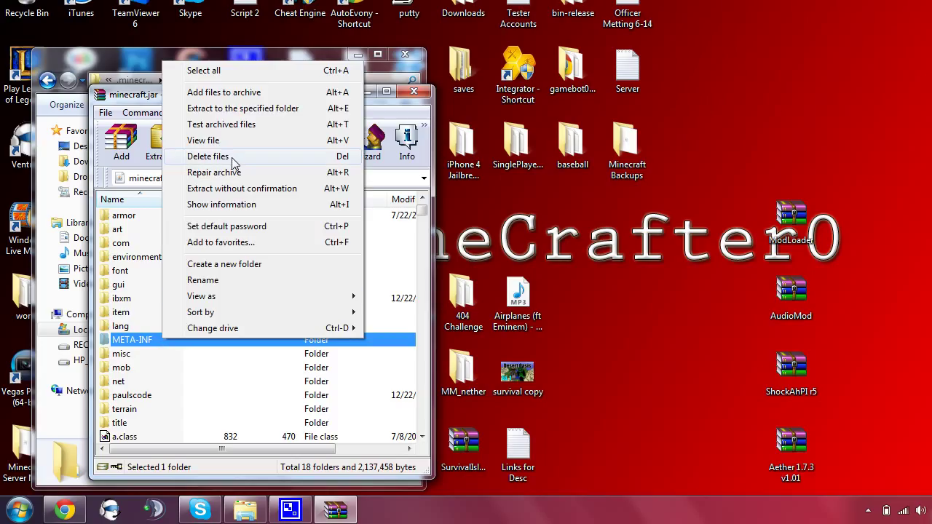
pyautogui.click(138, 348)
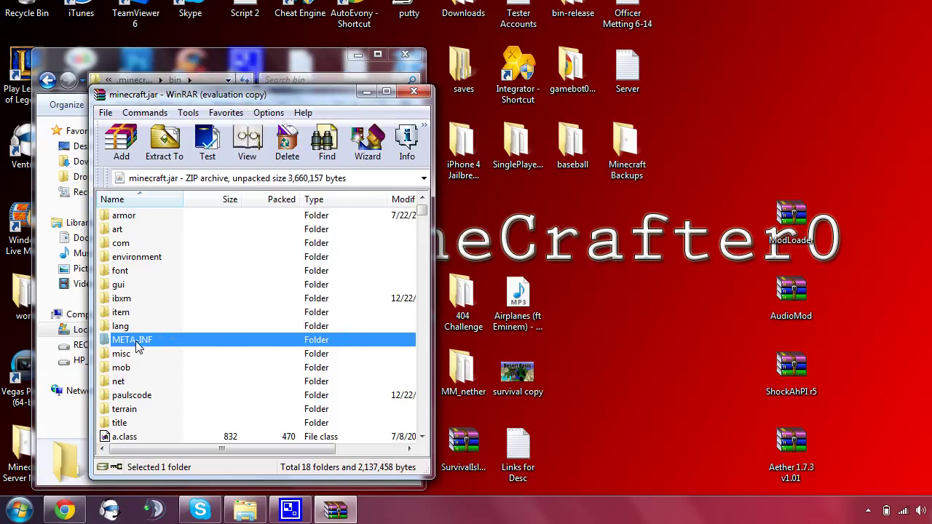
pyautogui.press('BackSpace')
pyautogui.press('Escape')
pyautogui.press('Delete')
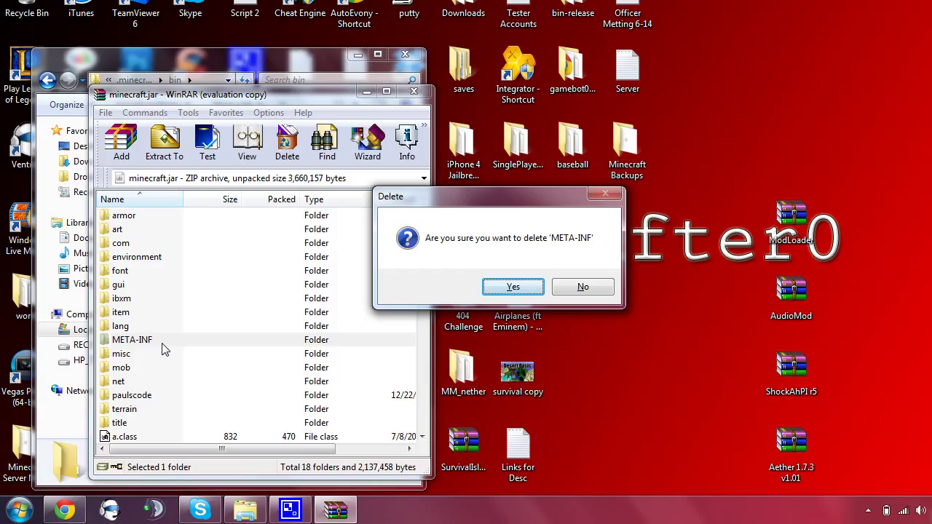
pyautogui.press('Return')
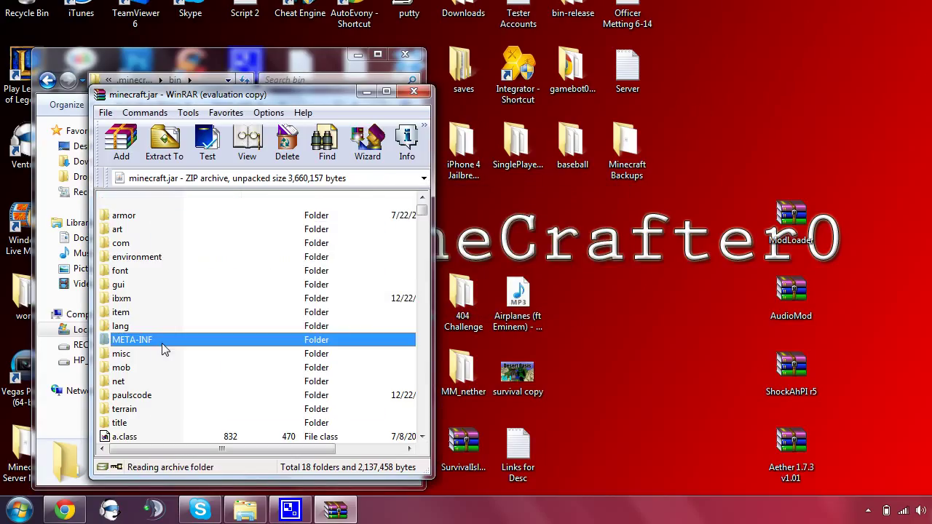
# Select ibxm and confirm minecraft.jar lists aether without META-INF, at 3,552,358 bytes
pyautogui.click(163, 344)
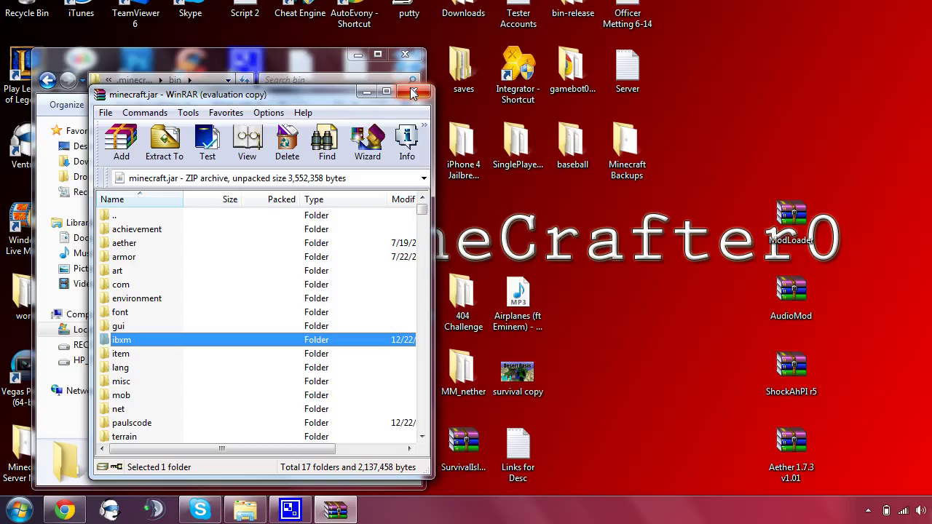
# Drag the Explorer bin folder window to the right, beside the minecraft.jar archive
pyautogui.moveTo(305, 64)
pyautogui.mouseDown()
pyautogui.moveTo(748, 48)
pyautogui.moveTo(723, 64)
pyautogui.mouseUp()
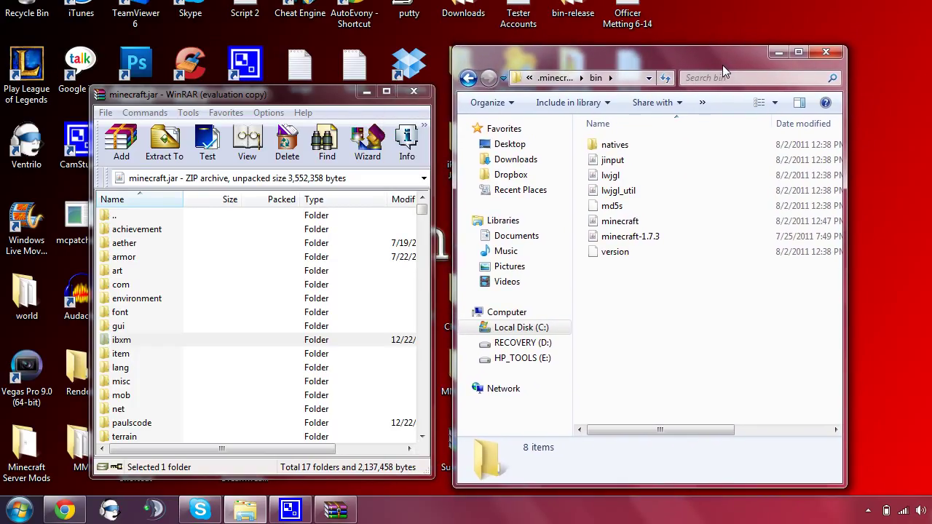